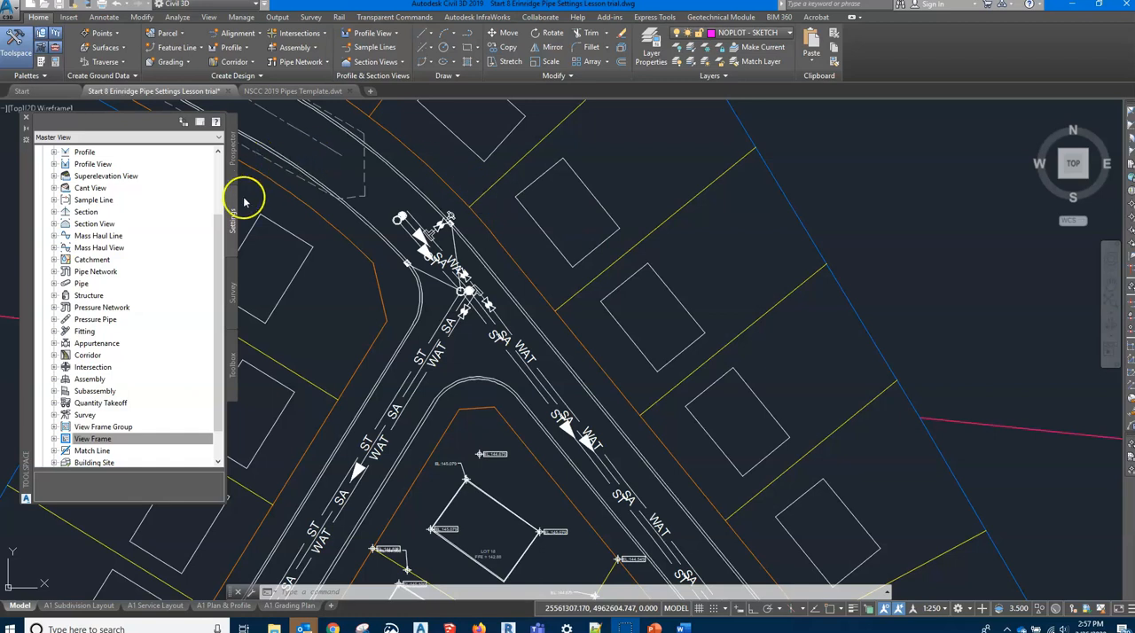
Show the available Parts Lists under Pipe Network in the drawing's settings
click(222, 254)
drag(222, 254, 233, 182)
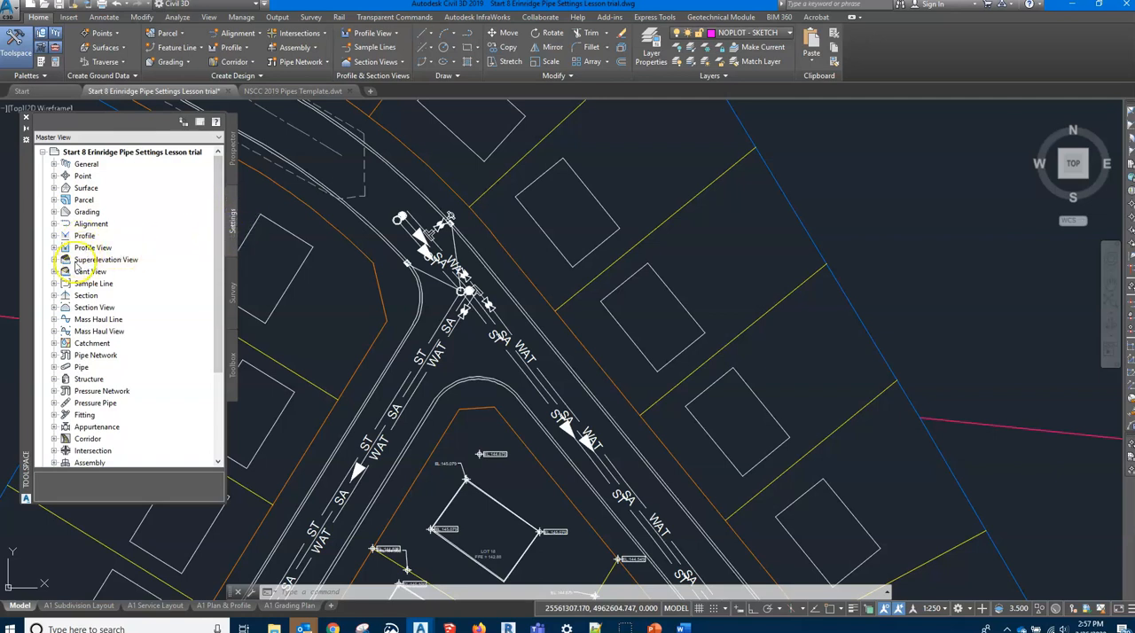
click(54, 356)
scroll(130, 335, down, 1)
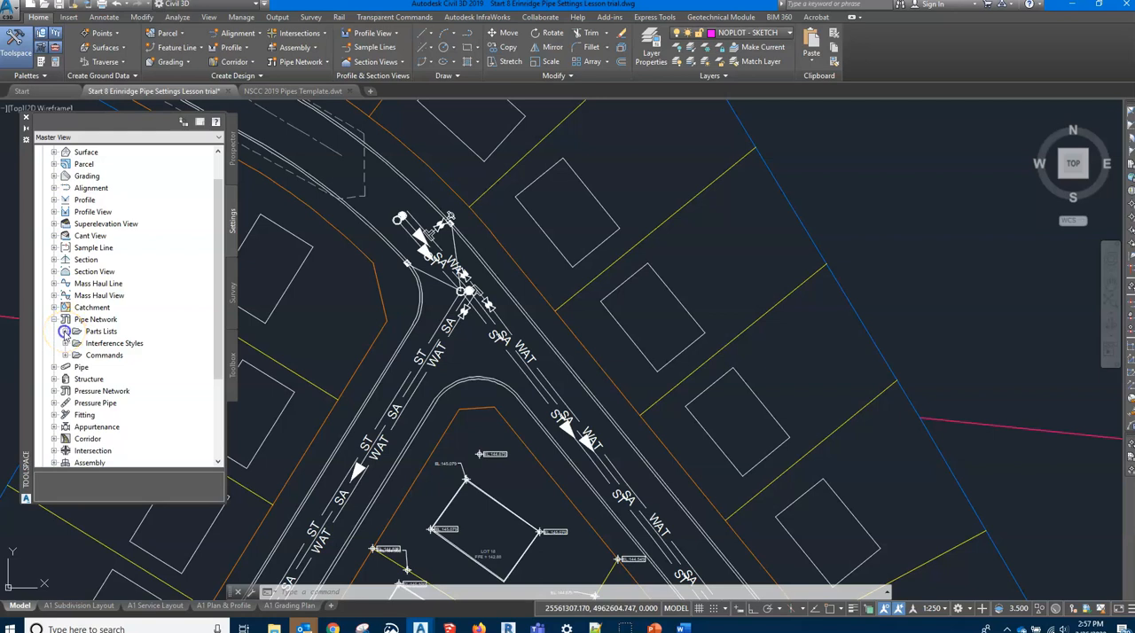
click(65, 331)
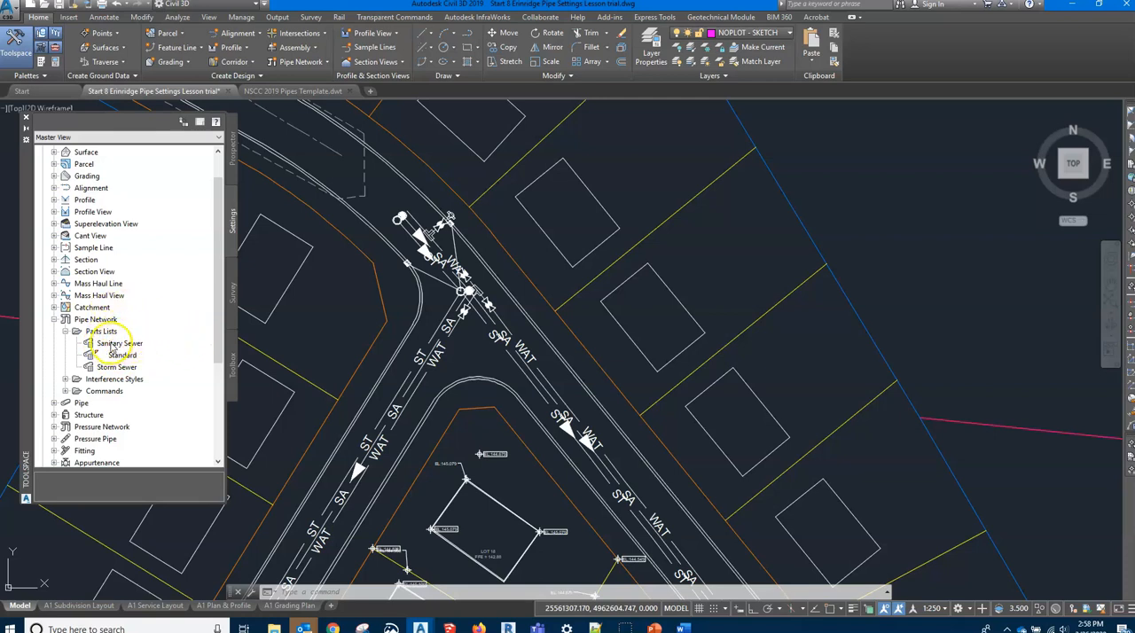
Open the Sanitary Sewer parts list for editing and review its information and its PVC Pipe SI sizes, styles and rules
click(113, 344)
right_click(129, 343)
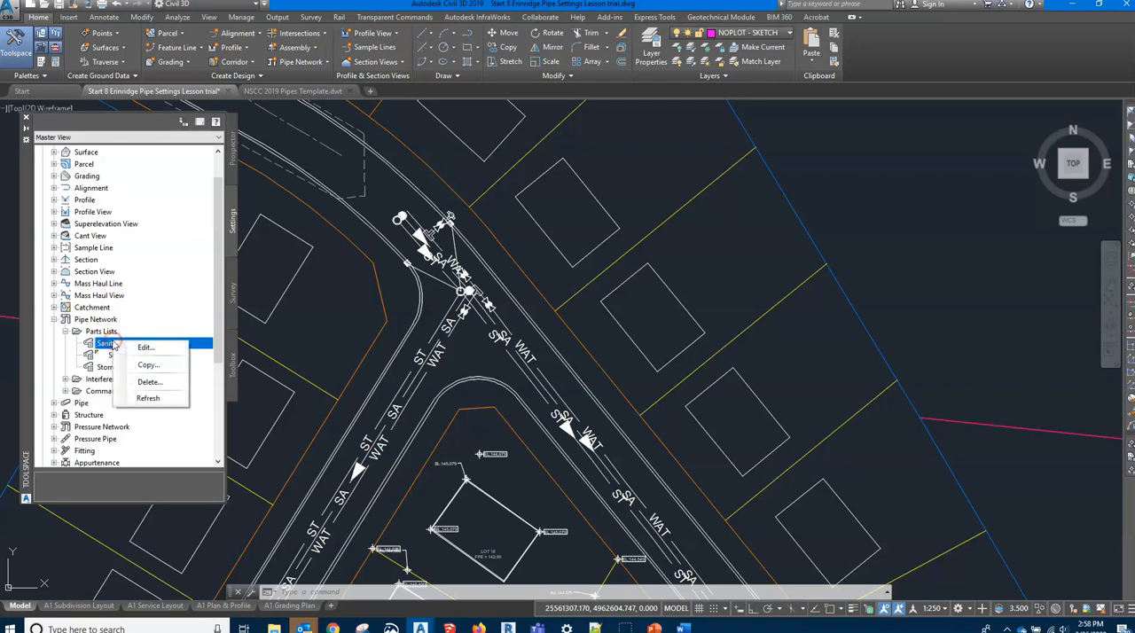
click(155, 349)
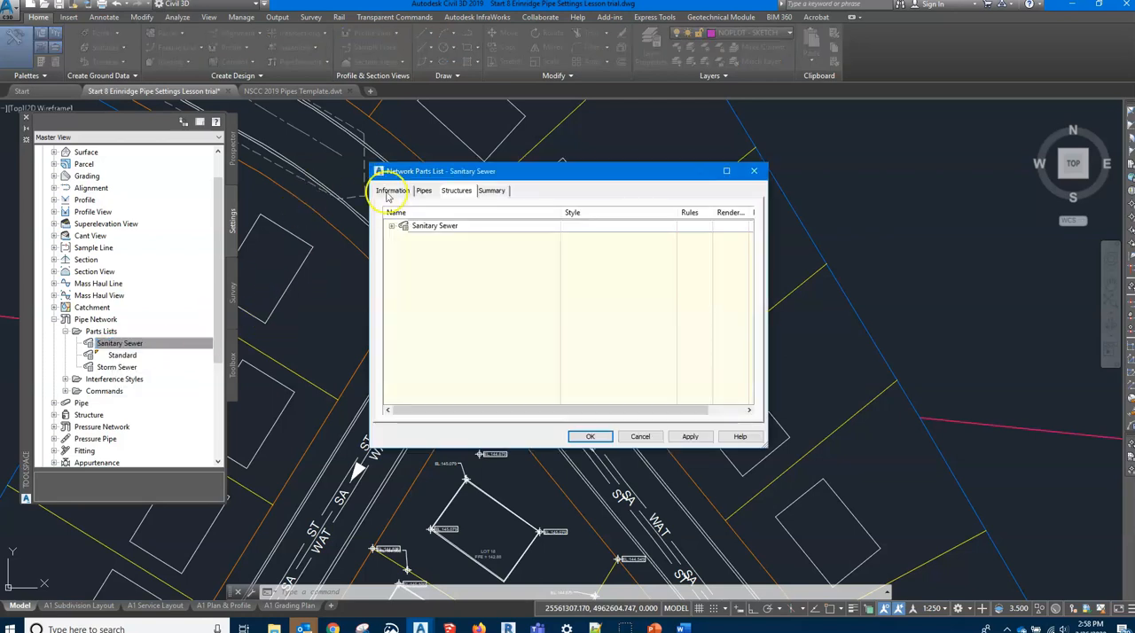
click(391, 191)
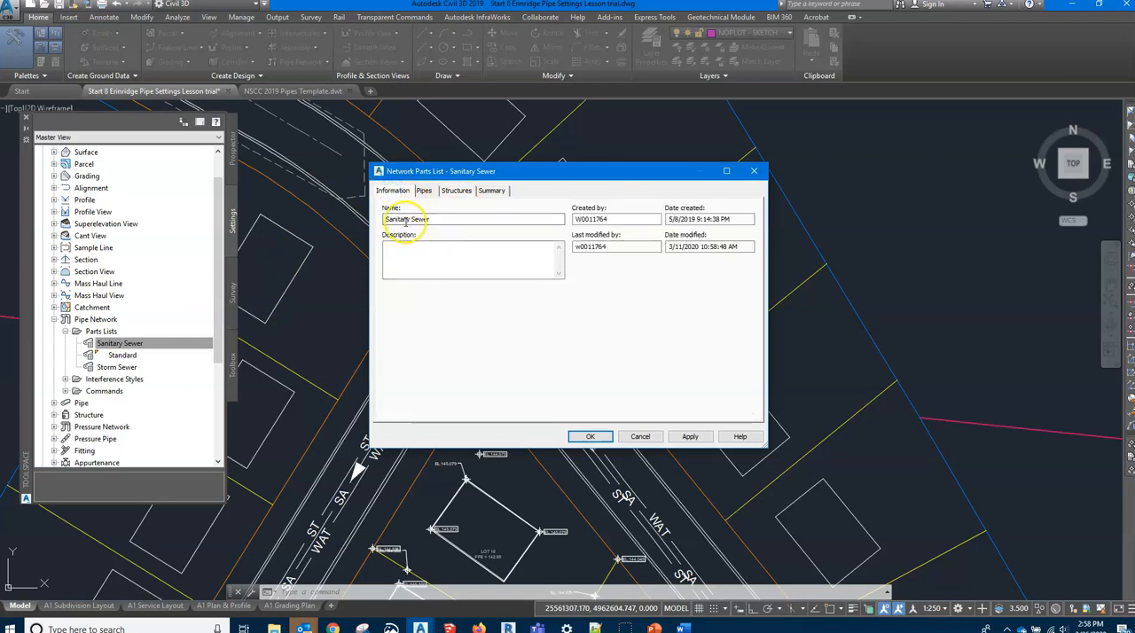
click(429, 193)
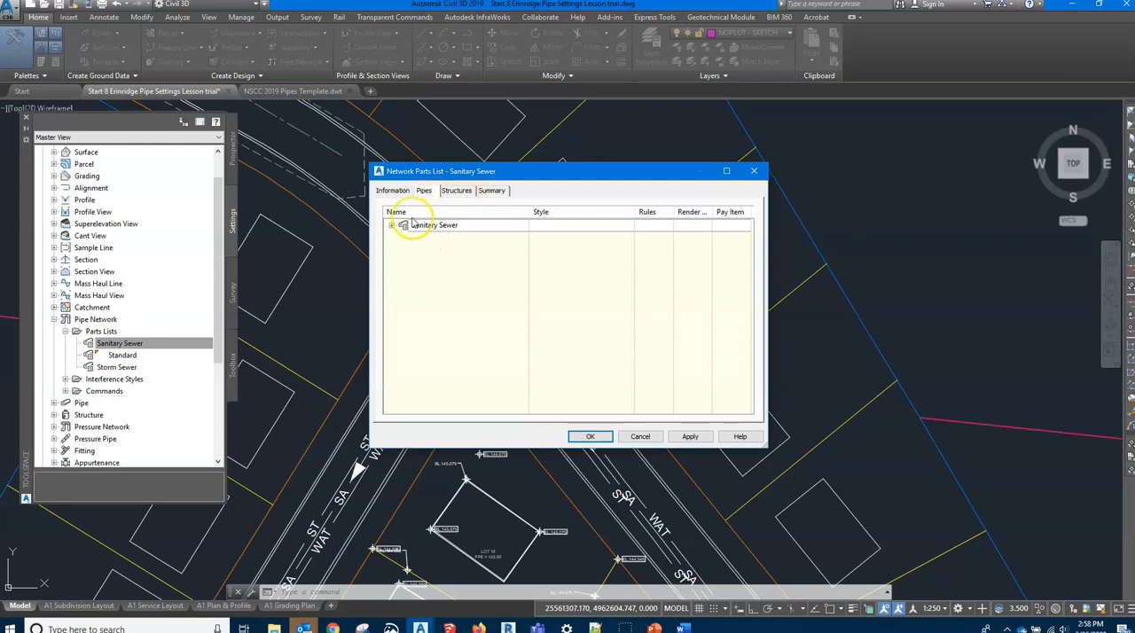
click(391, 225)
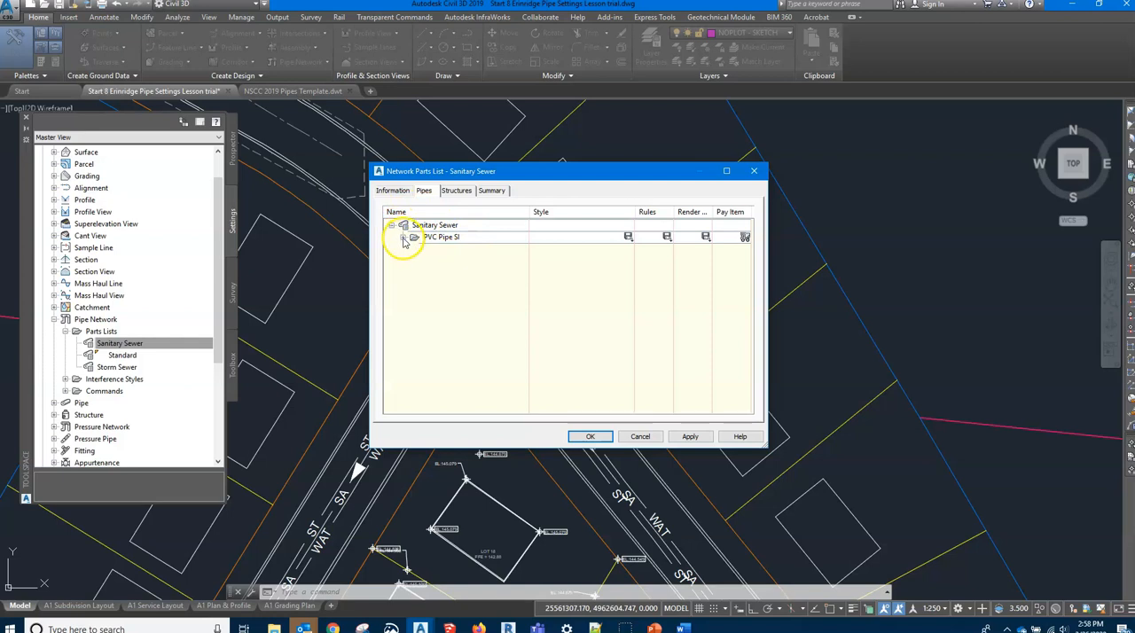
click(402, 238)
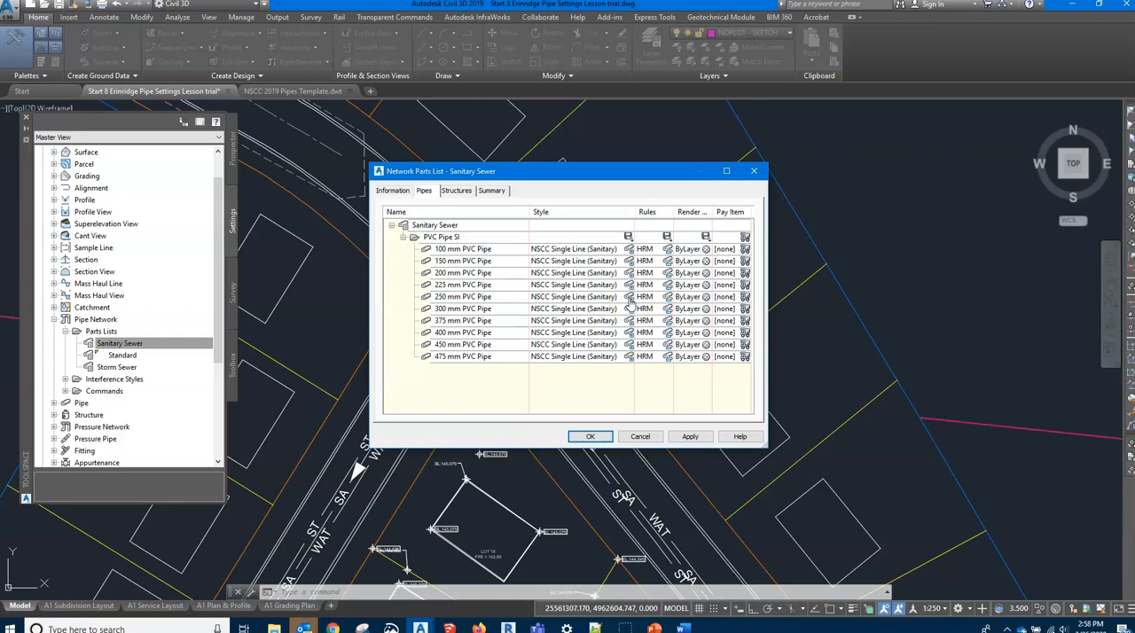
Review the Concentric Cylindrical Structure SI entries among the Sanitary Sewer structures and close the parts list
click(456, 190)
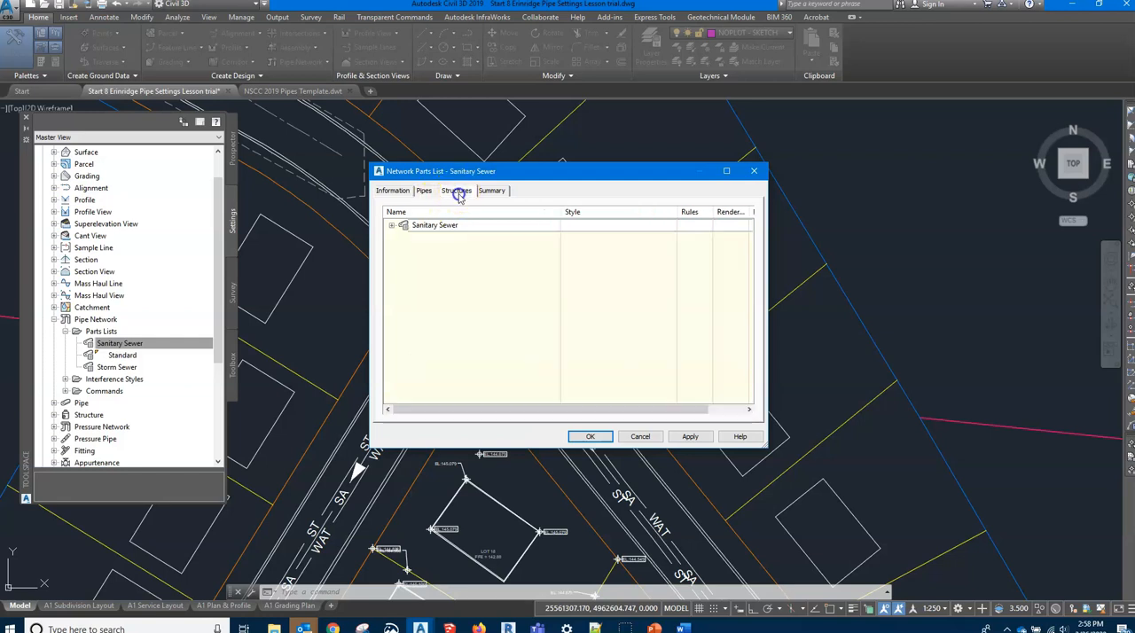
click(391, 226)
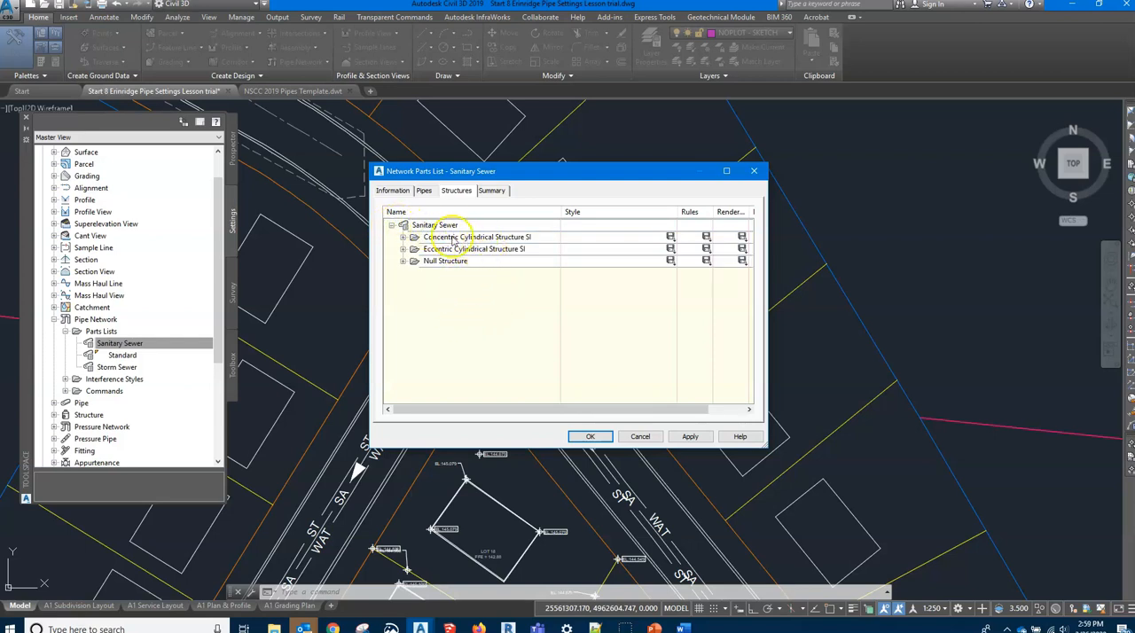
click(403, 237)
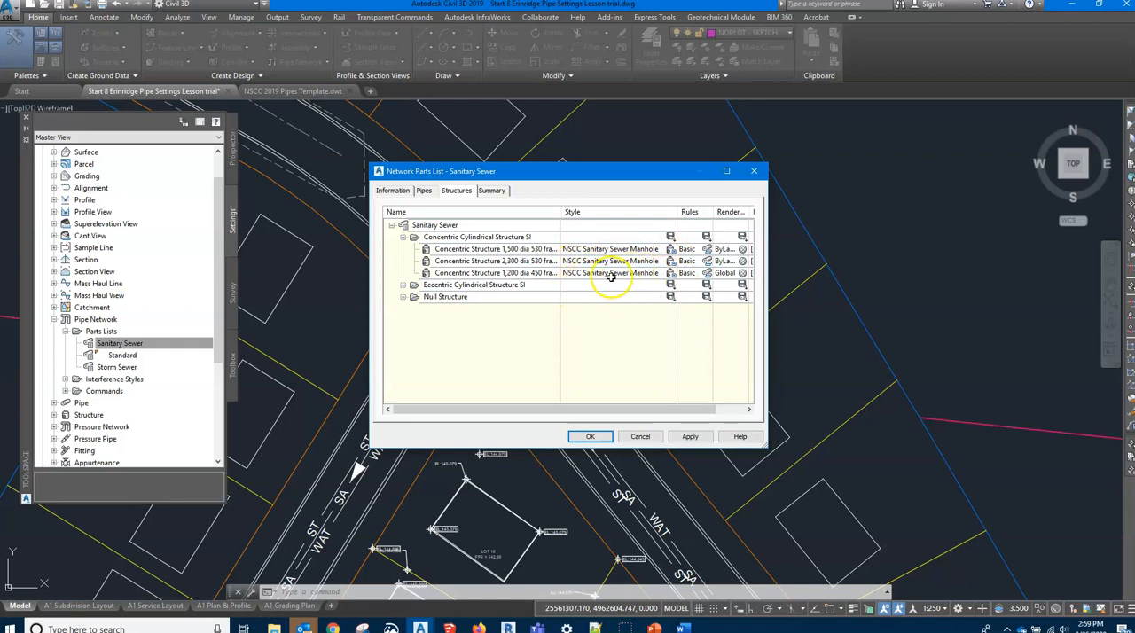
click(391, 226)
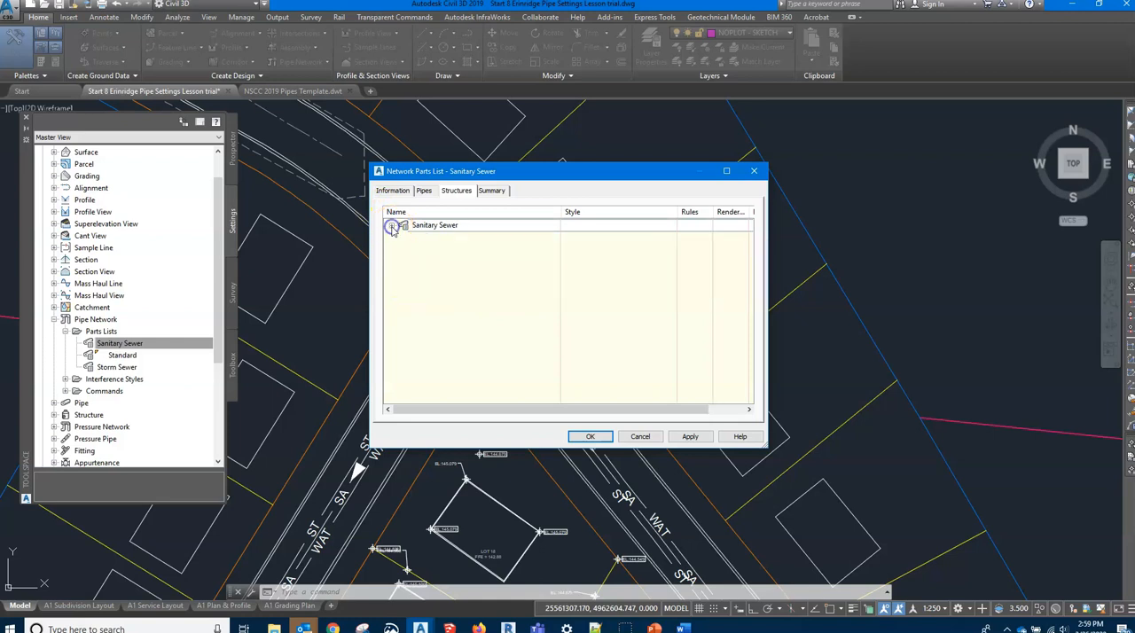
click(589, 436)
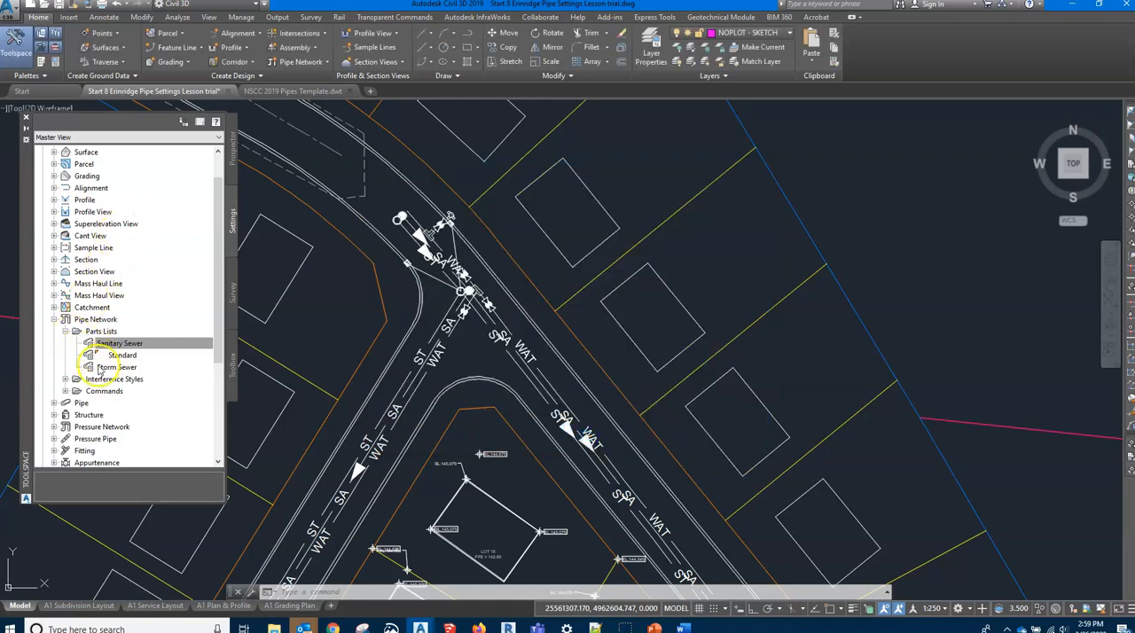
Open the Storm Sewer parts list, review its information and Concrete Pipe SI sizes, styles and rules, and close it
click(107, 367)
right_click(107, 368)
click(156, 374)
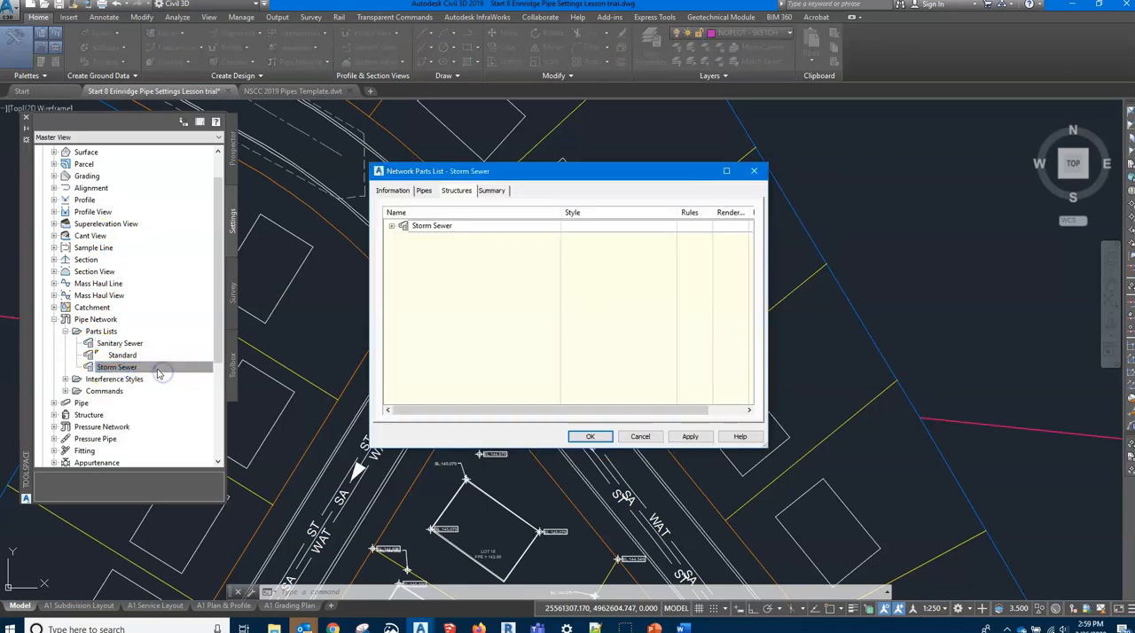
click(393, 191)
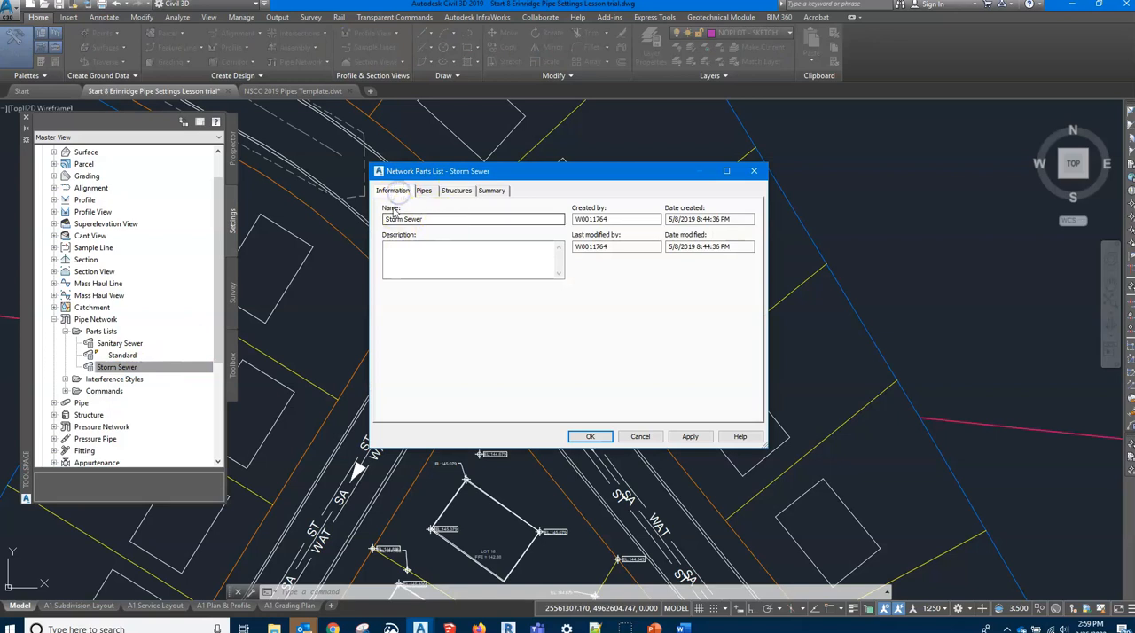
click(426, 192)
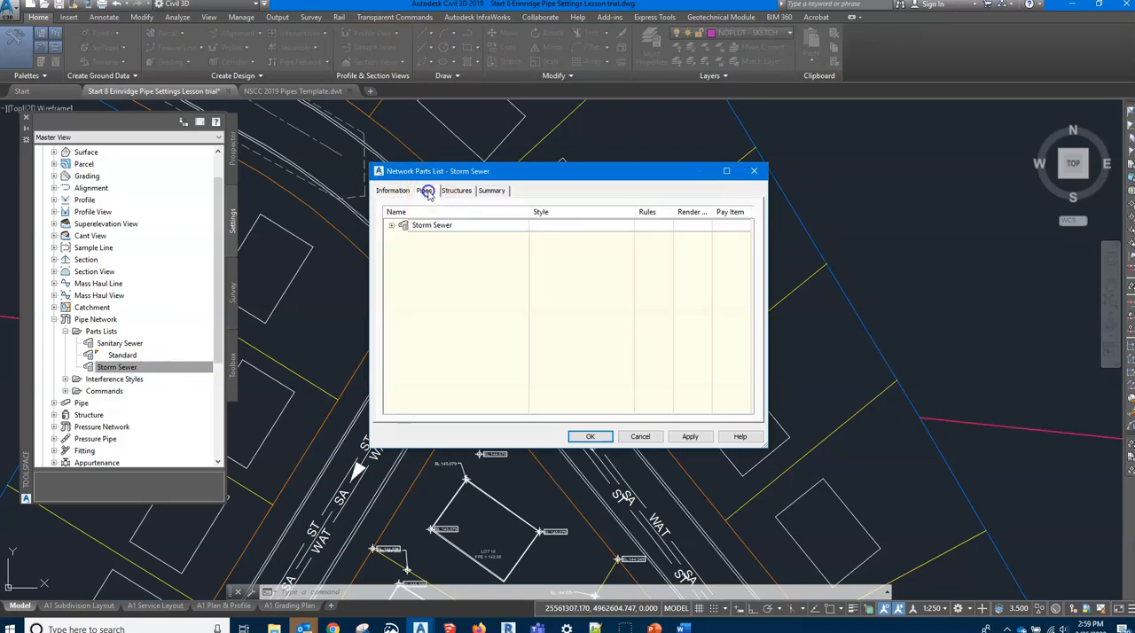
click(392, 227)
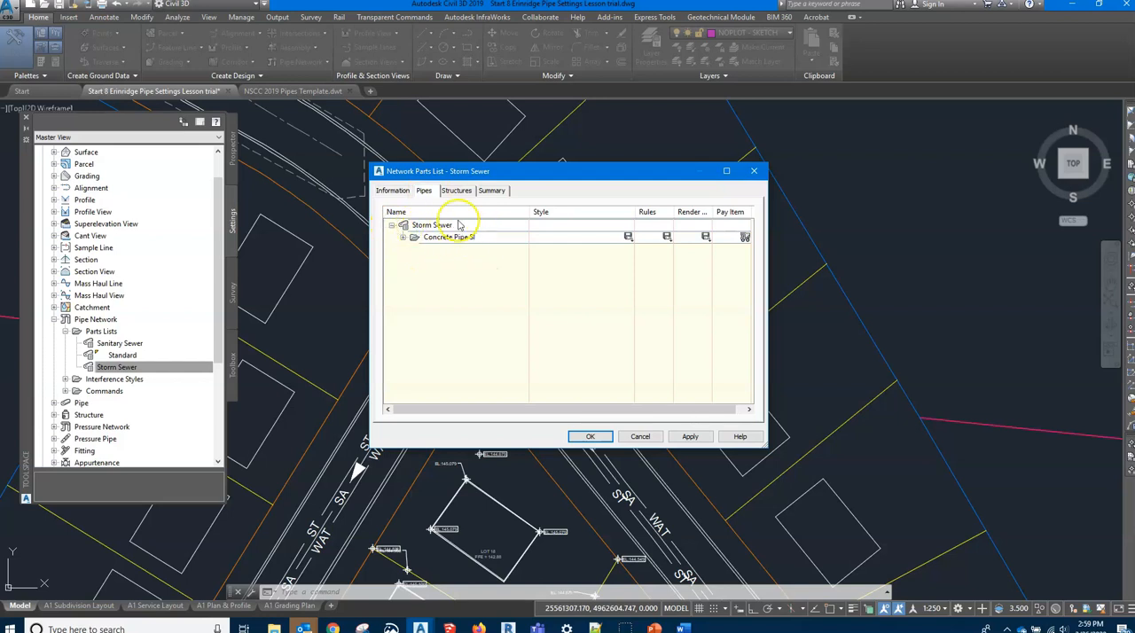
click(403, 238)
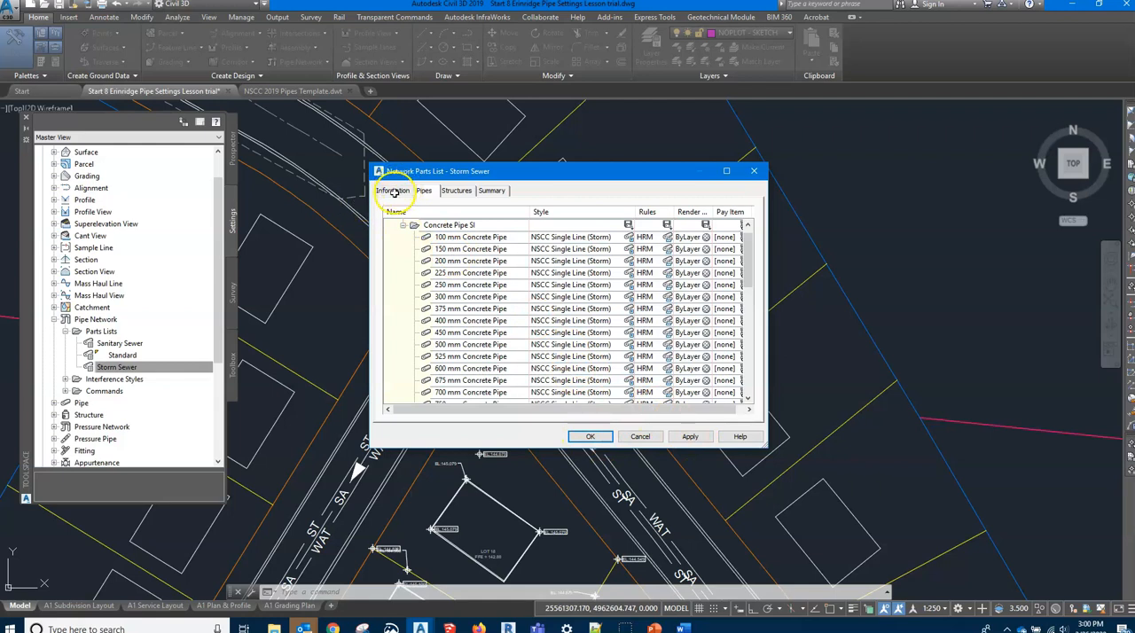
click(591, 436)
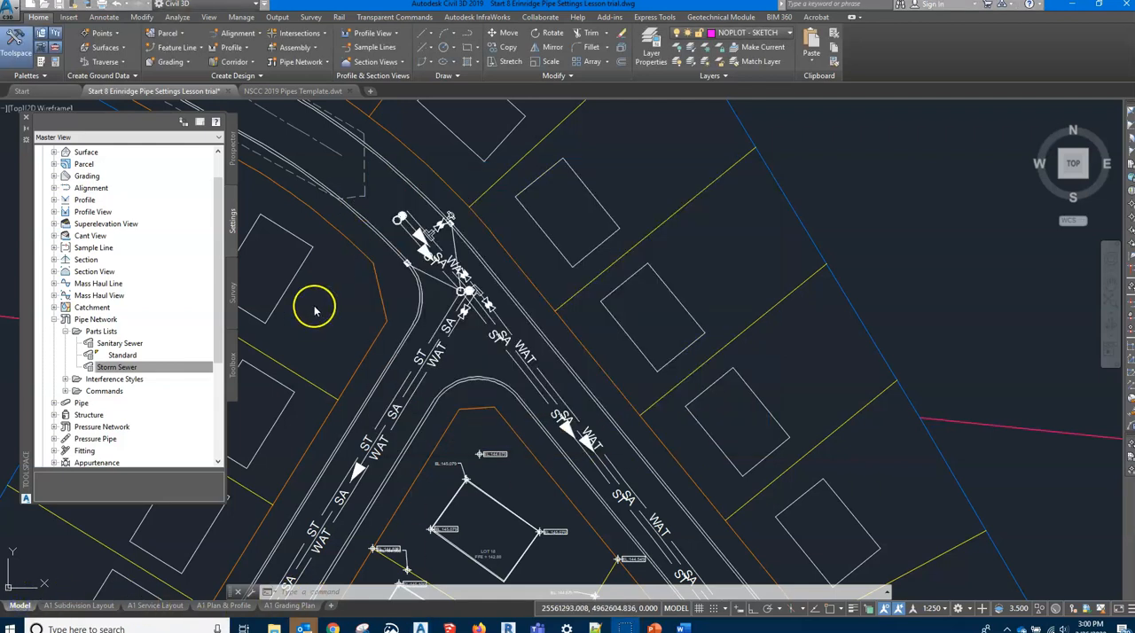
Collapse the Pipe Network settings and examine the Pipe Styles available in the Pipe settings
click(65, 331)
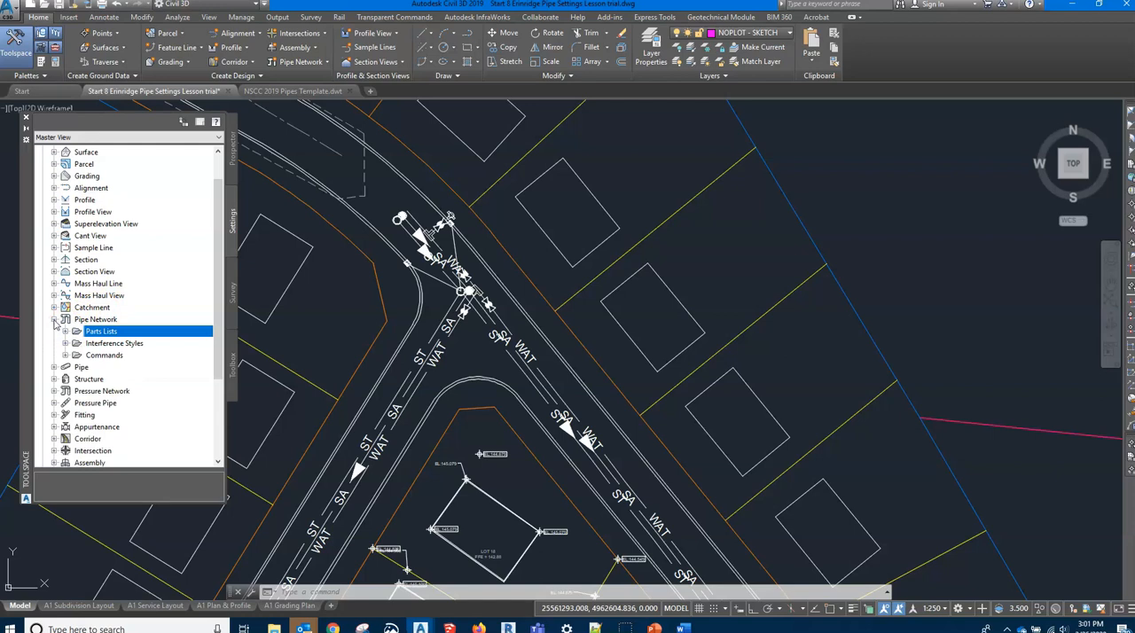
click(54, 320)
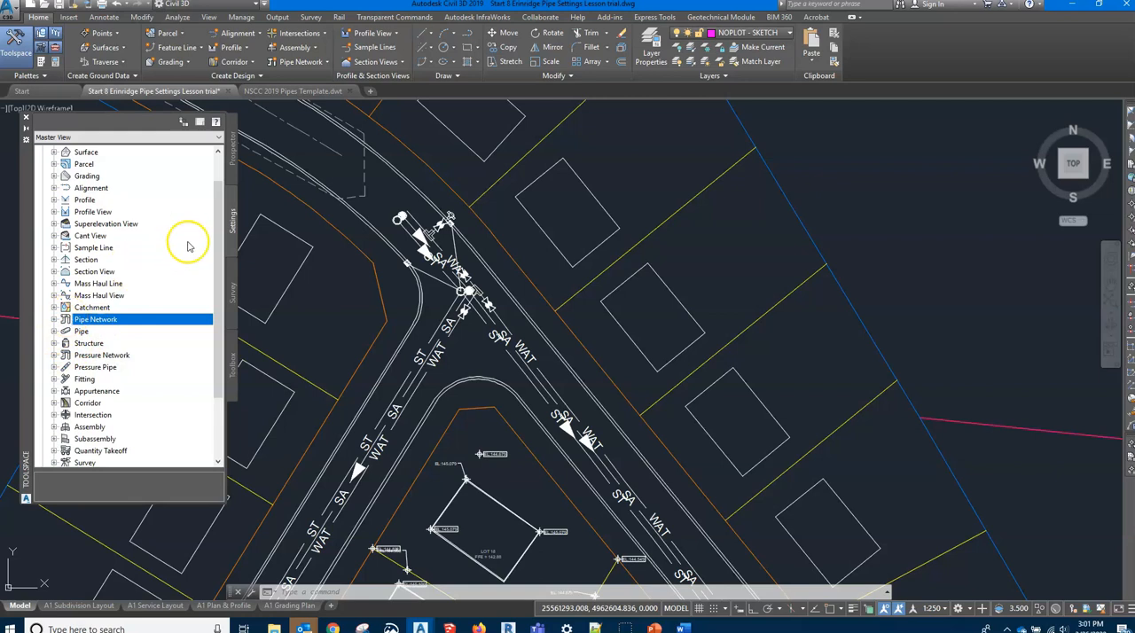
click(54, 332)
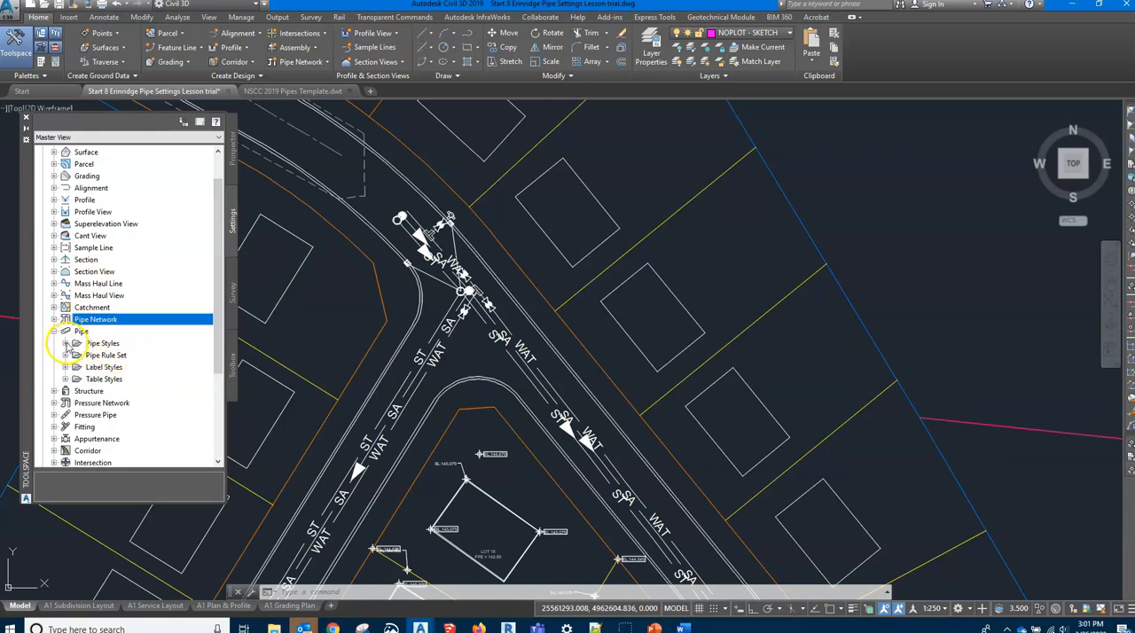
click(65, 344)
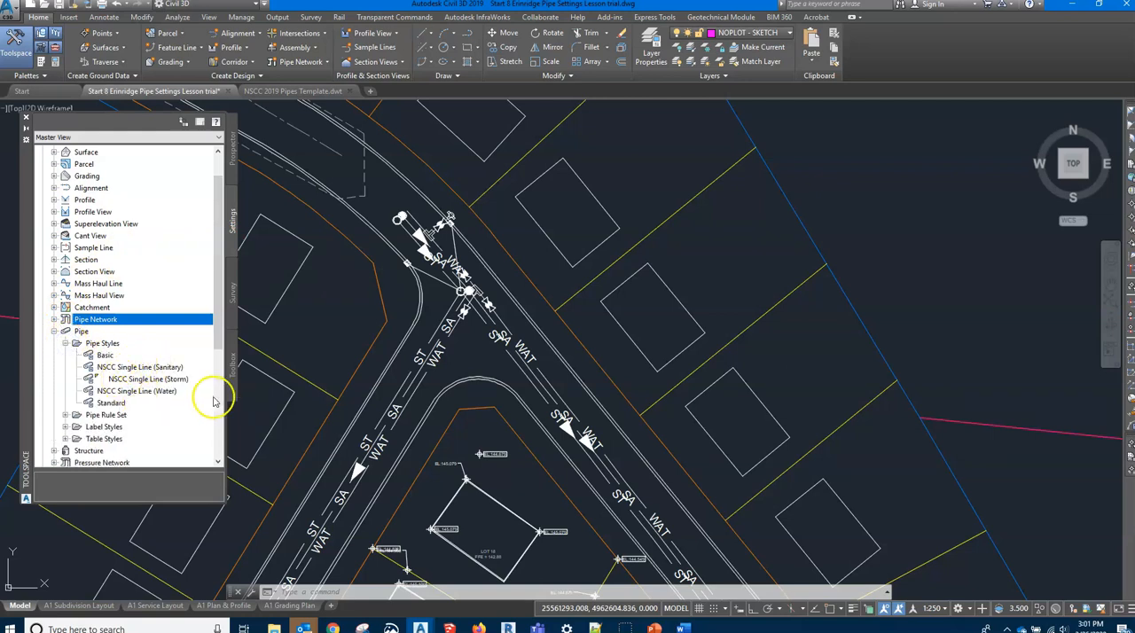
click(66, 343)
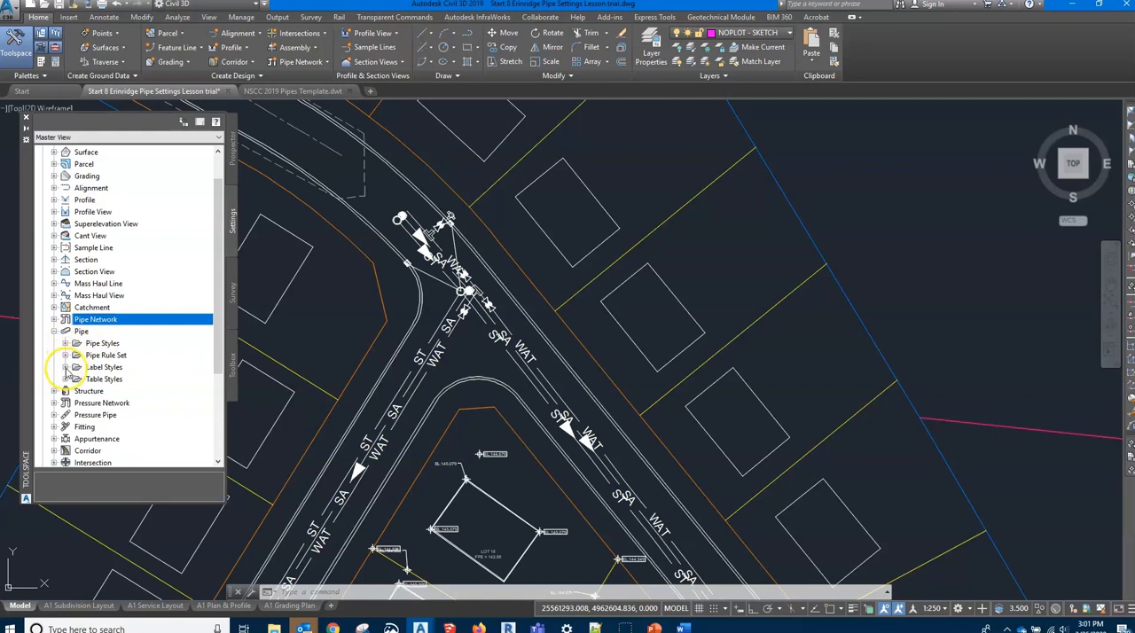
Examine the Plan Profile label styles for pipes and collapse the Pipe settings
click(66, 367)
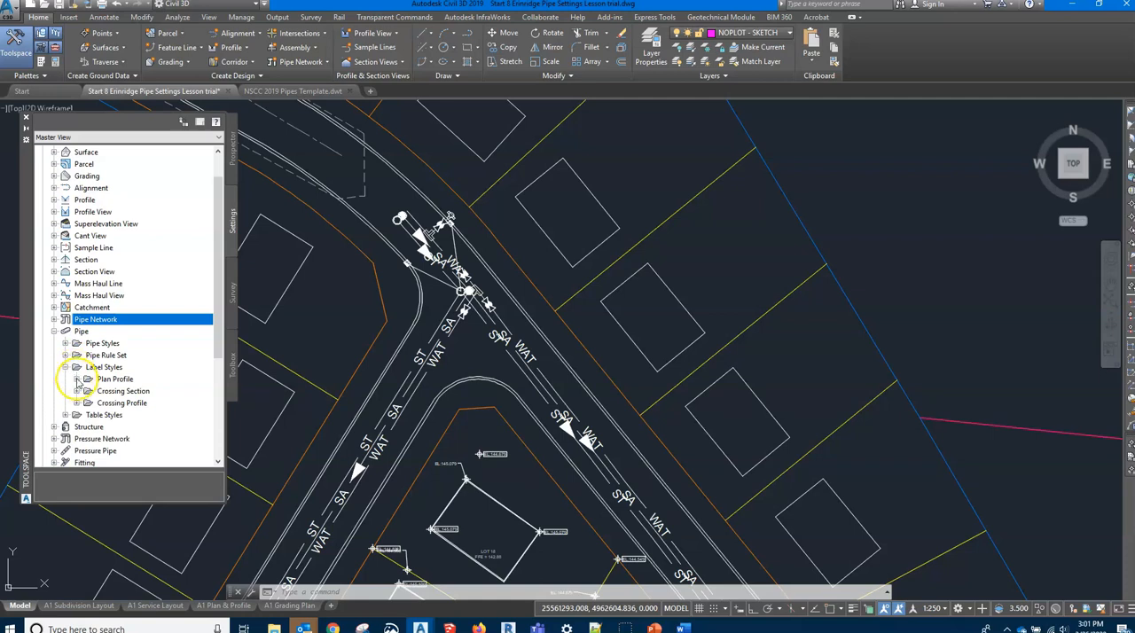
click(77, 379)
scroll(167, 385, down, 1)
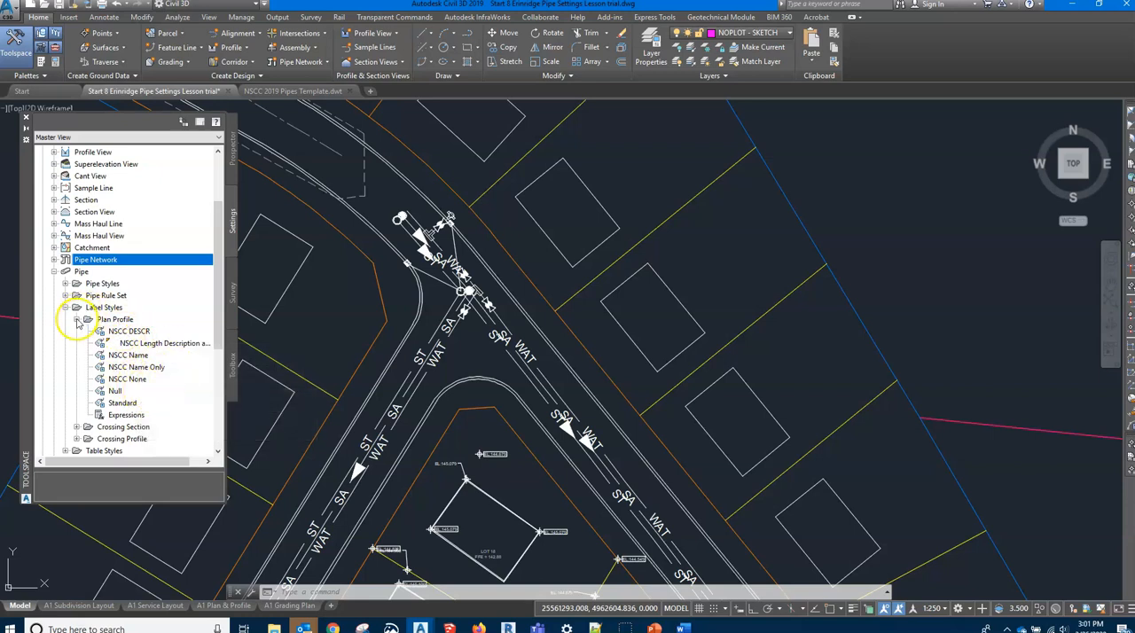
click(77, 320)
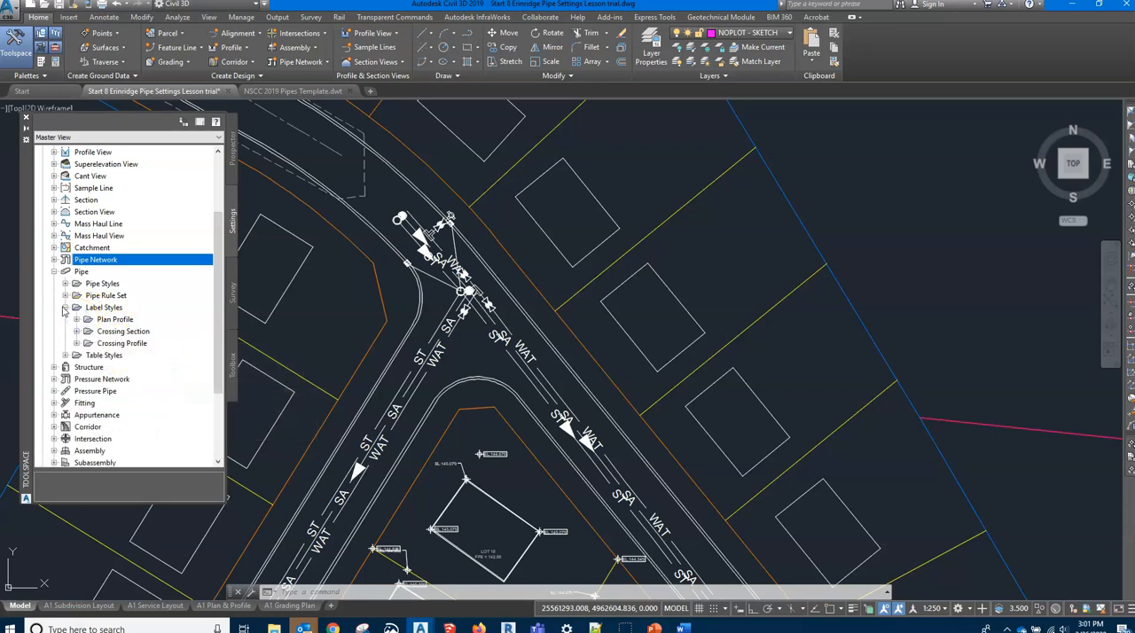
click(65, 307)
click(54, 271)
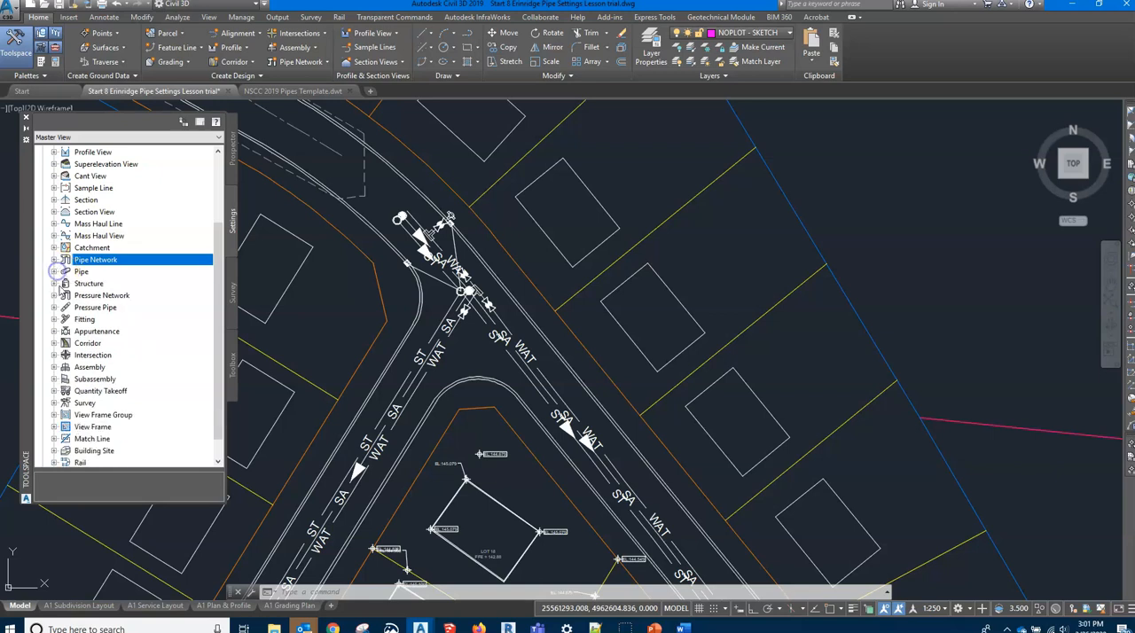
Examine the Structure Styles and the structure Label Styles, and collapse the Structure settings
click(54, 283)
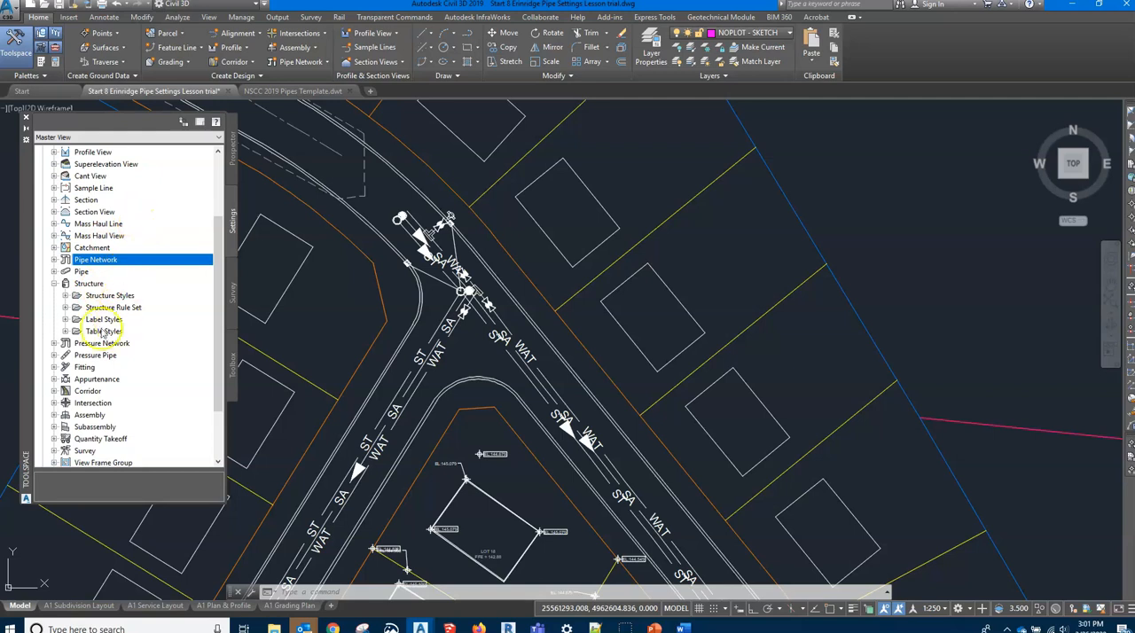
click(65, 296)
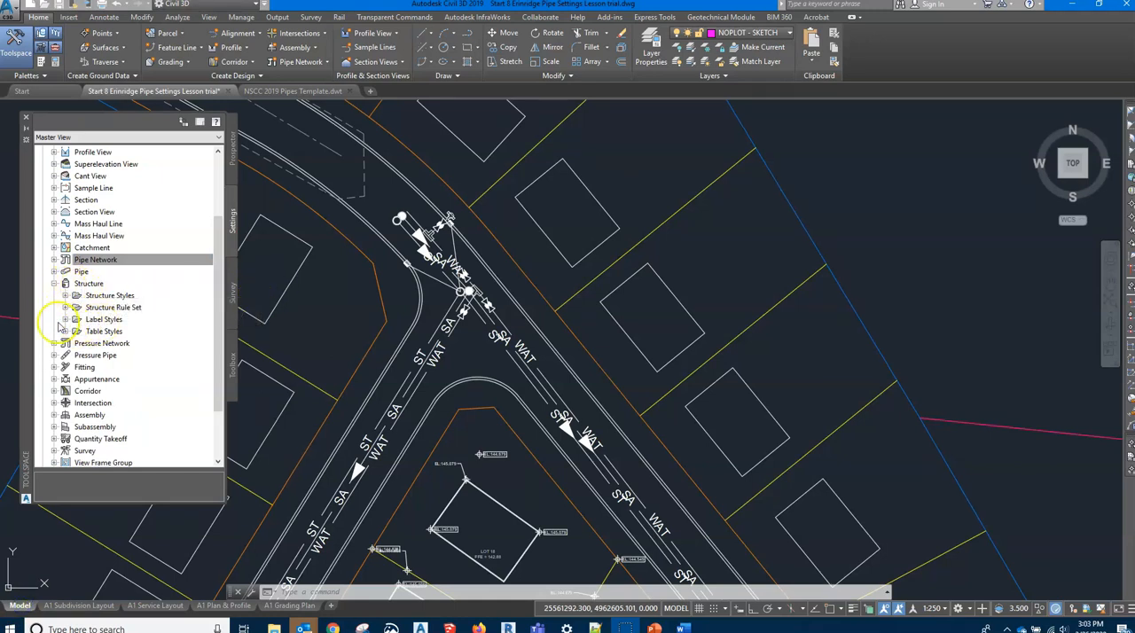
click(65, 319)
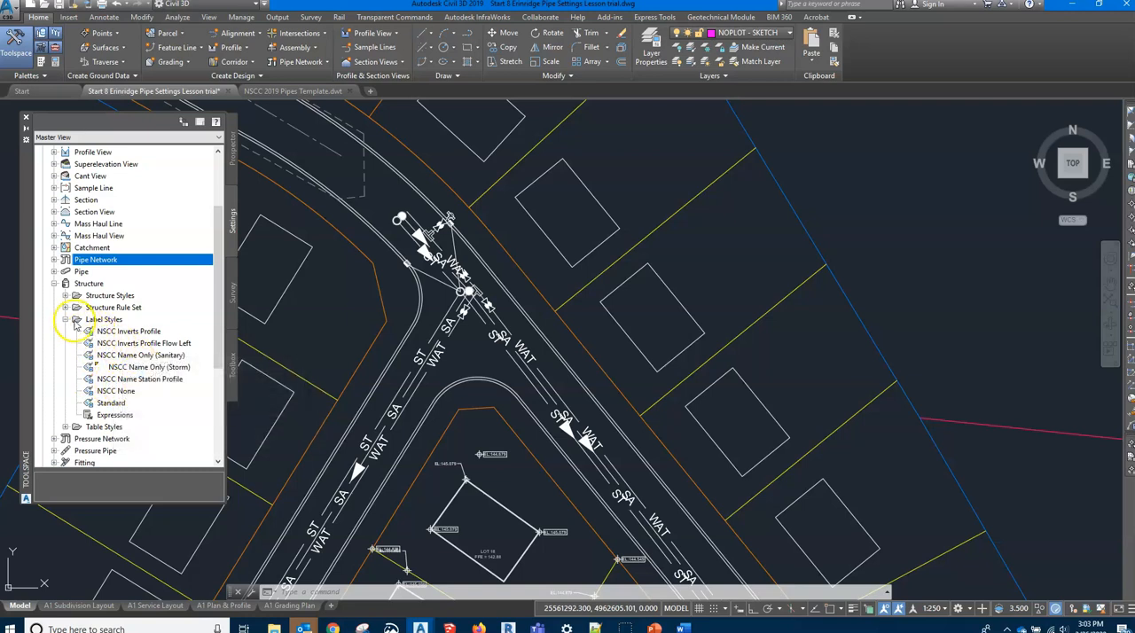
click(65, 320)
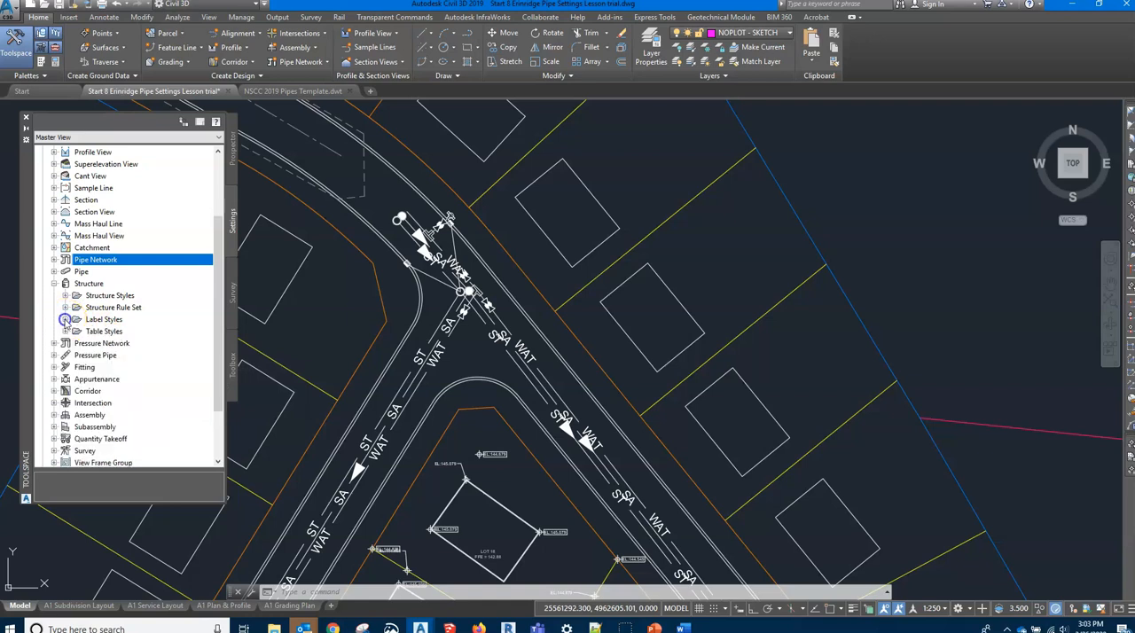
click(54, 284)
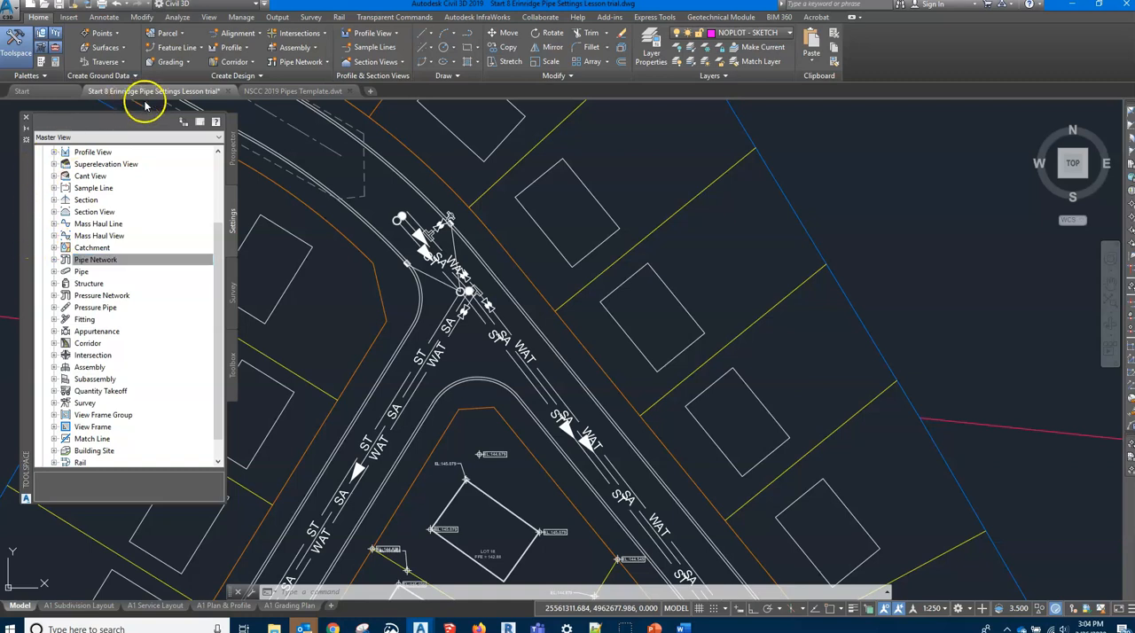
Switch to the NSCC 2019 Pipes Template.dwt file
click(304, 93)
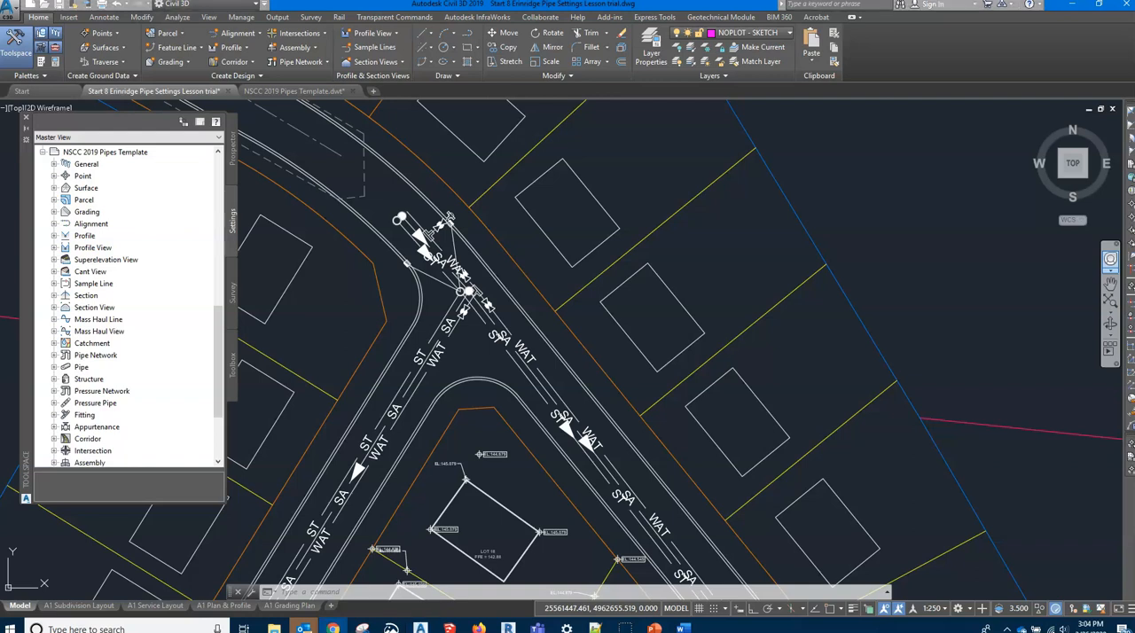
Switch to the web browser, open the course content and locate the actions for NSCC 2019 Pipes Template.dwt in Module 8
drag(1134, 87, 616, 120)
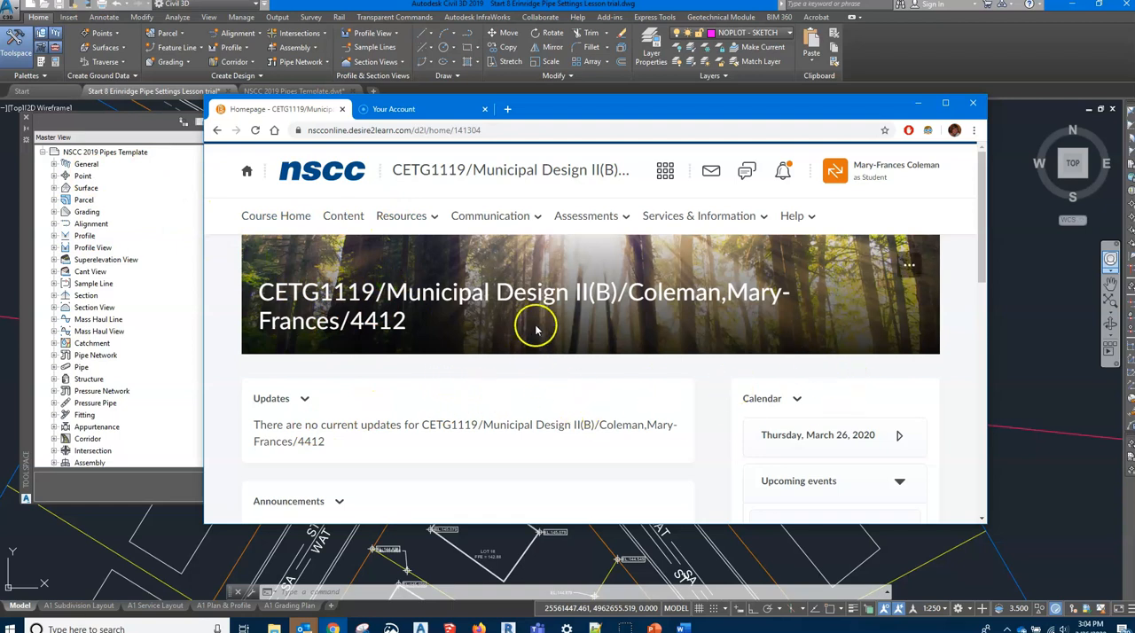
click(343, 218)
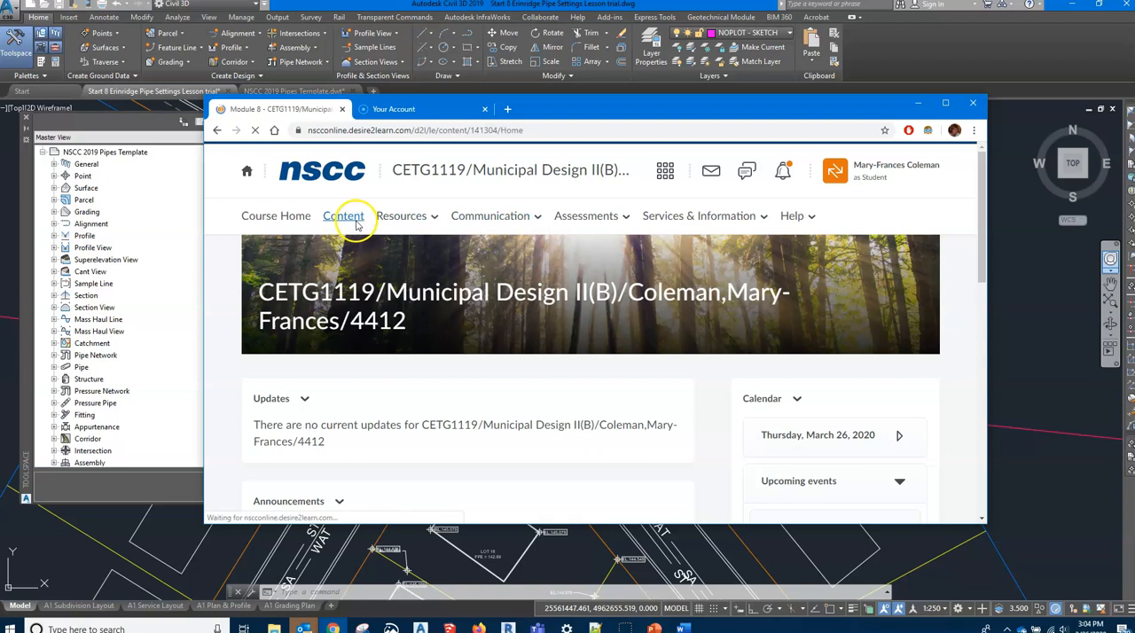
scroll(390, 426, down, 4)
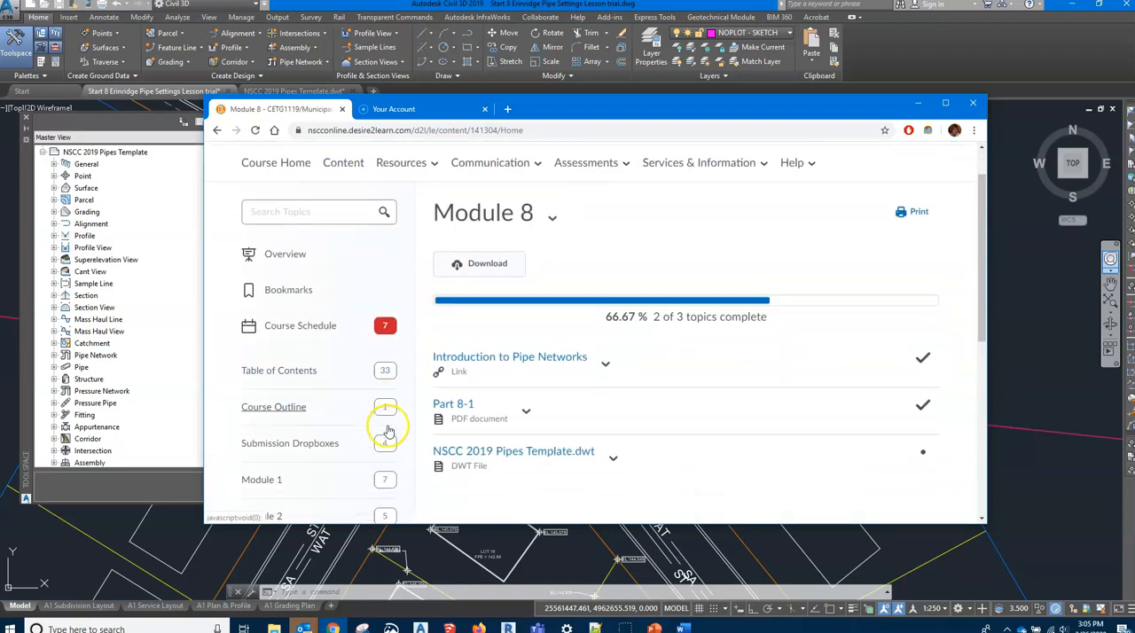
scroll(390, 429, down, 1)
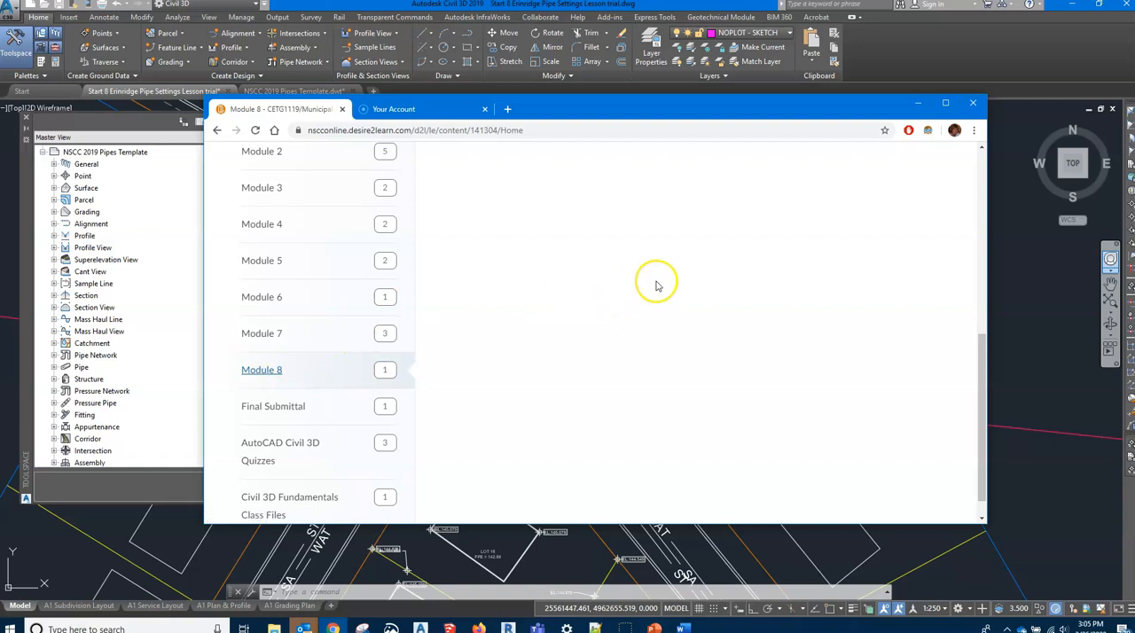
scroll(651, 281, up, 2)
scroll(652, 281, up, 2)
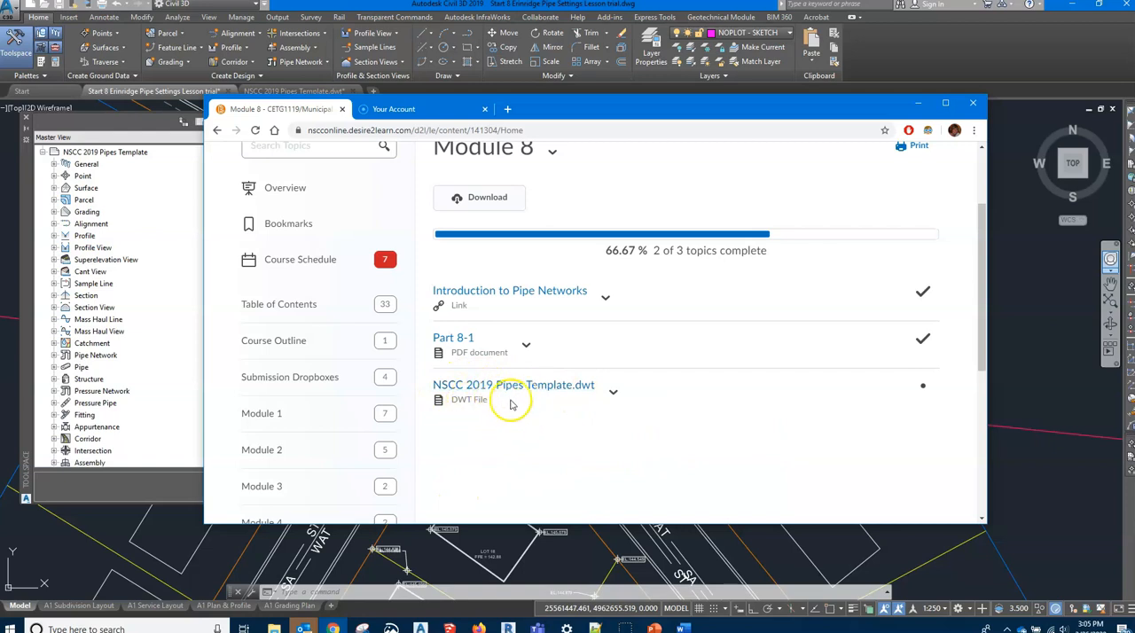
click(614, 393)
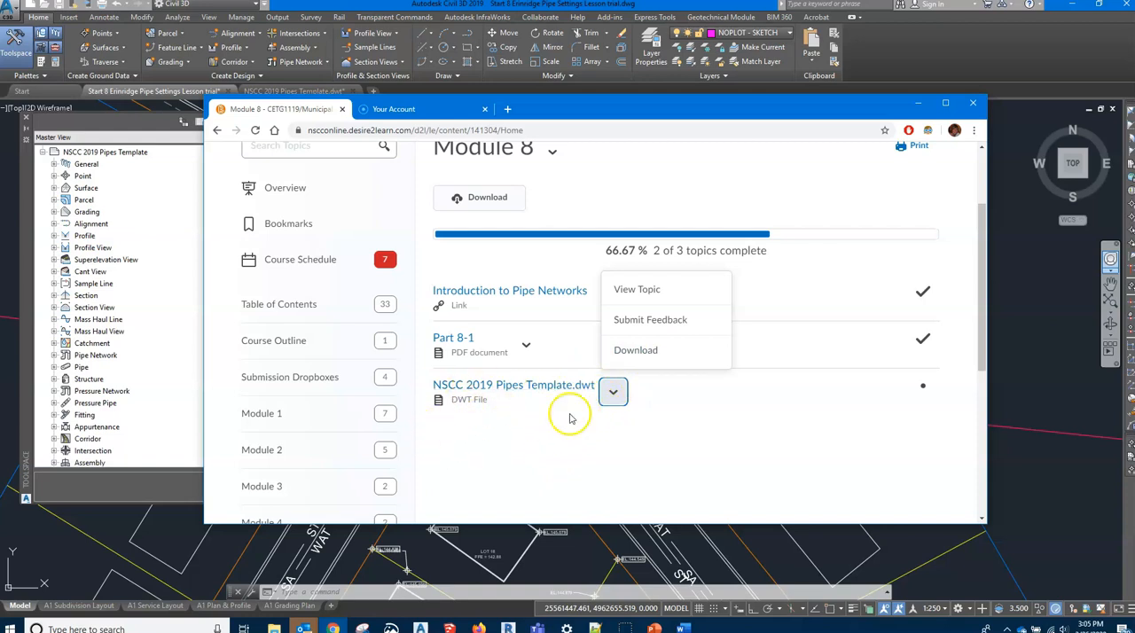
click(648, 437)
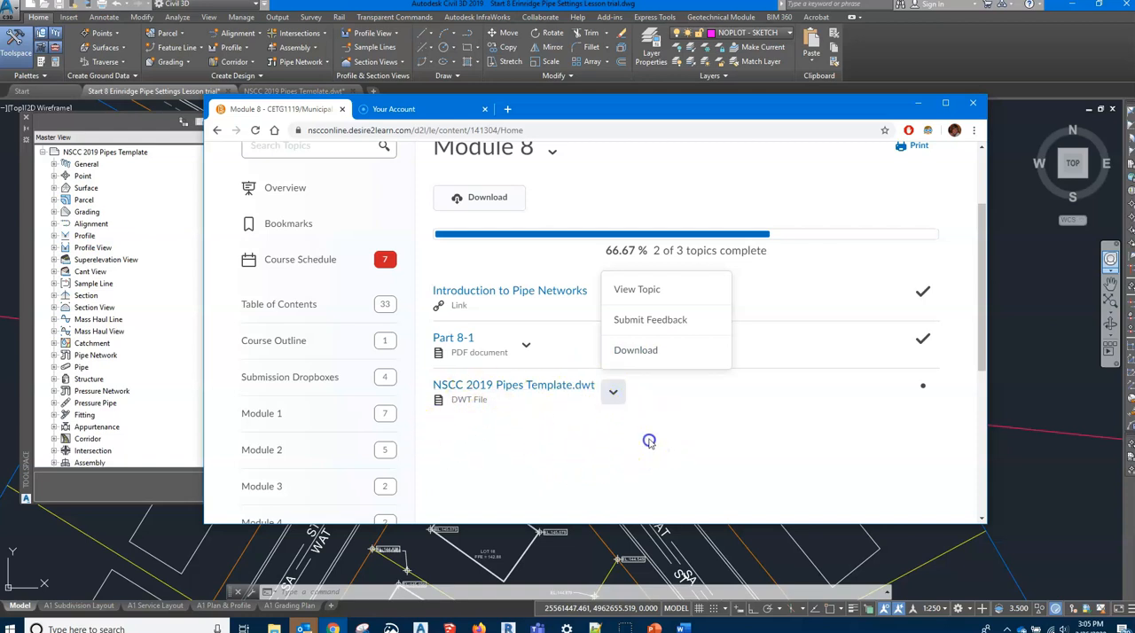
click(919, 107)
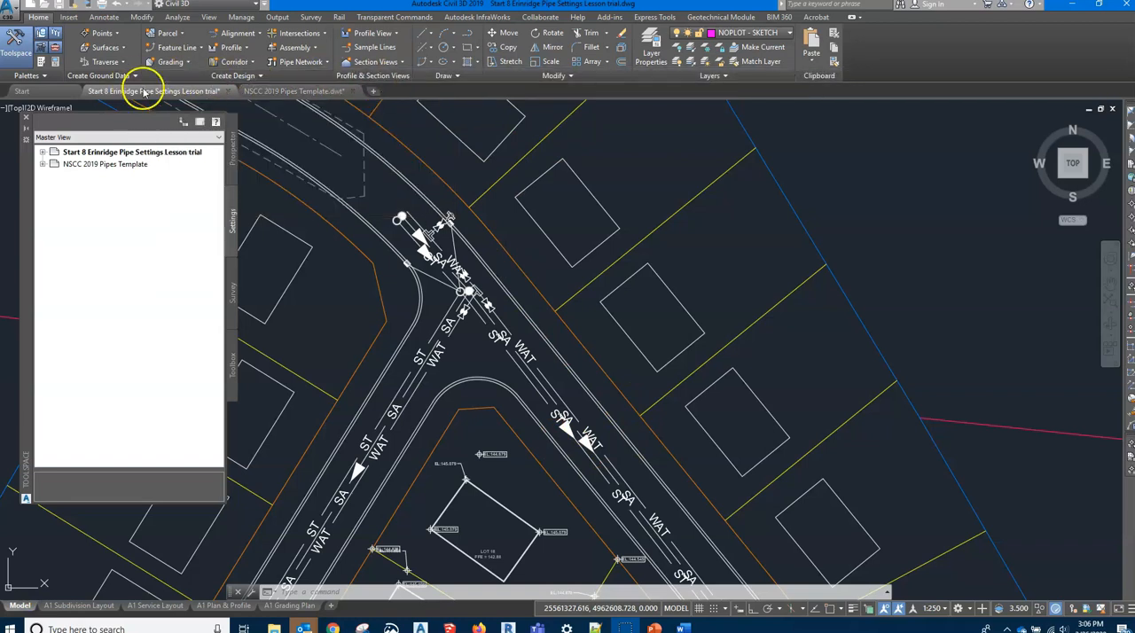
Make the Start 8 Erinridge Pipe Settings Lesson trial drawing active and show the settings in Master View
click(176, 94)
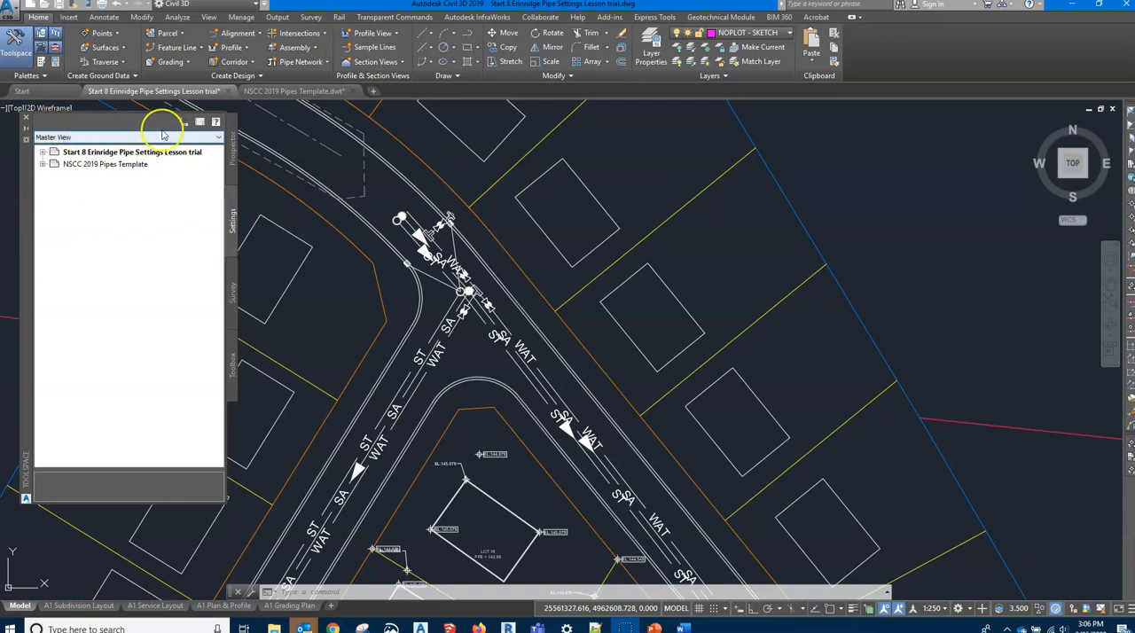
click(218, 139)
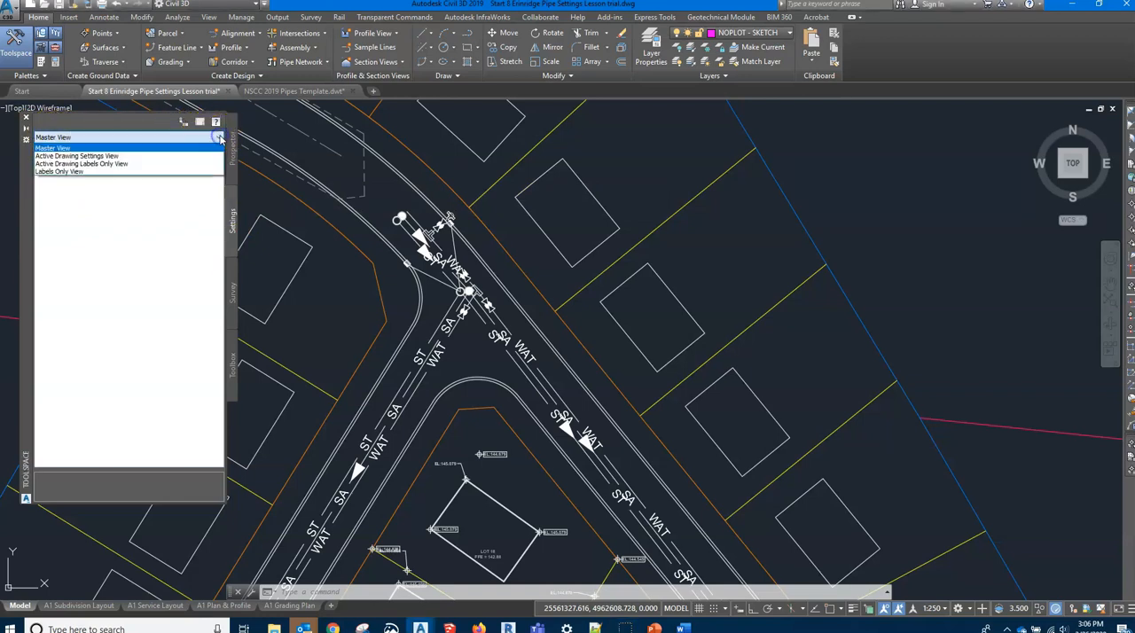
click(57, 148)
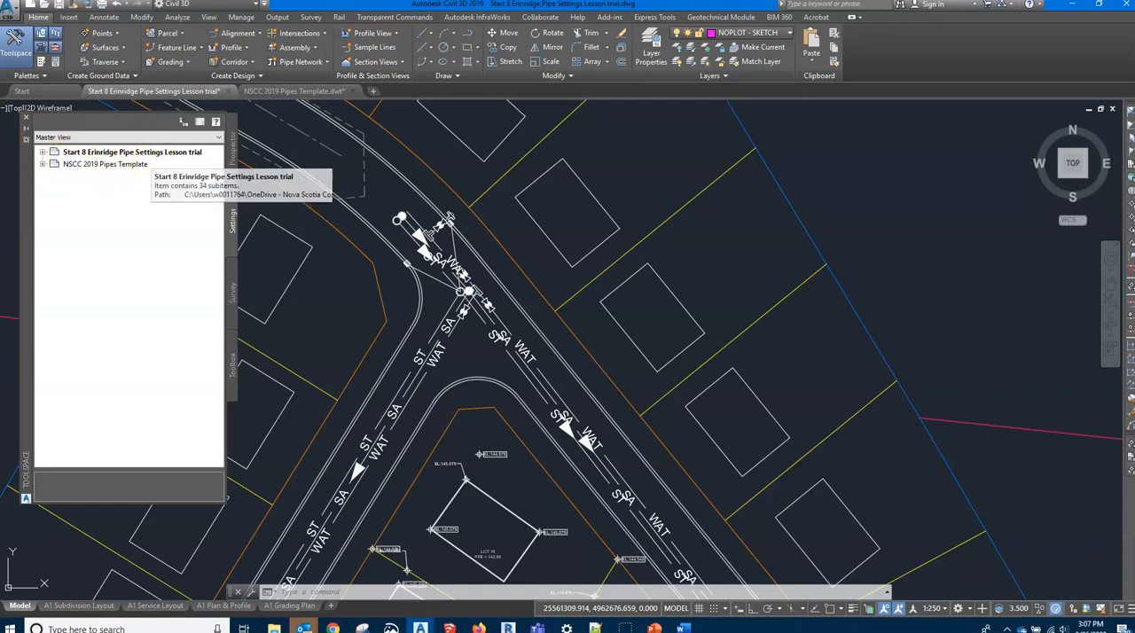
Copy the NSCC Single Line (Sanitary) pipe style from the NSCC 2019 Pipes Template into the drawing, overwriting the duplicate
click(44, 165)
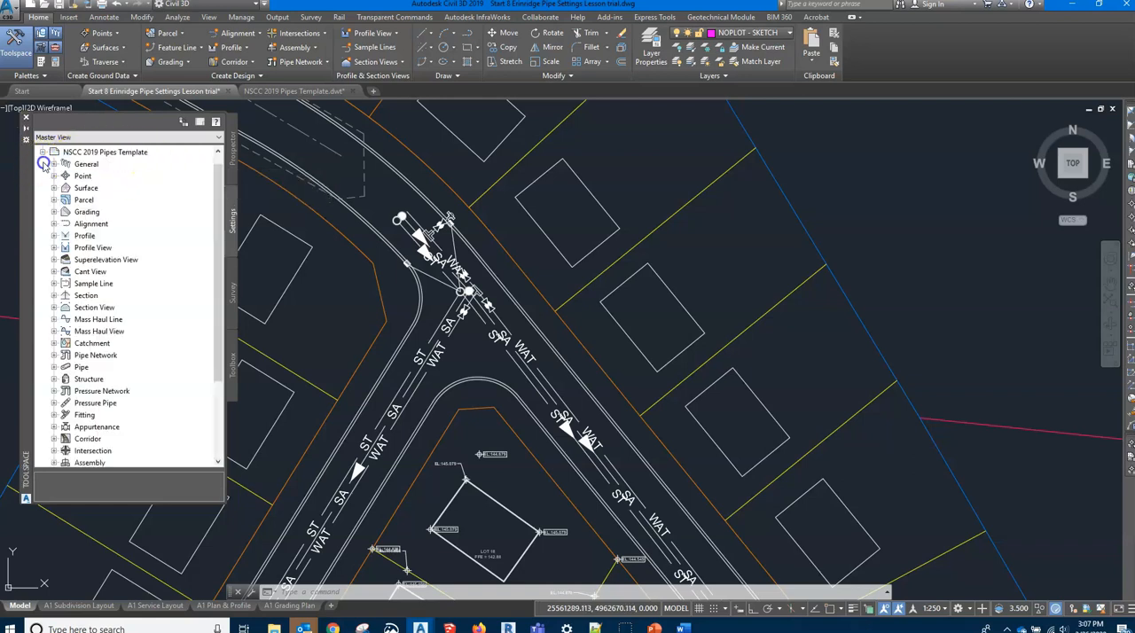
click(54, 367)
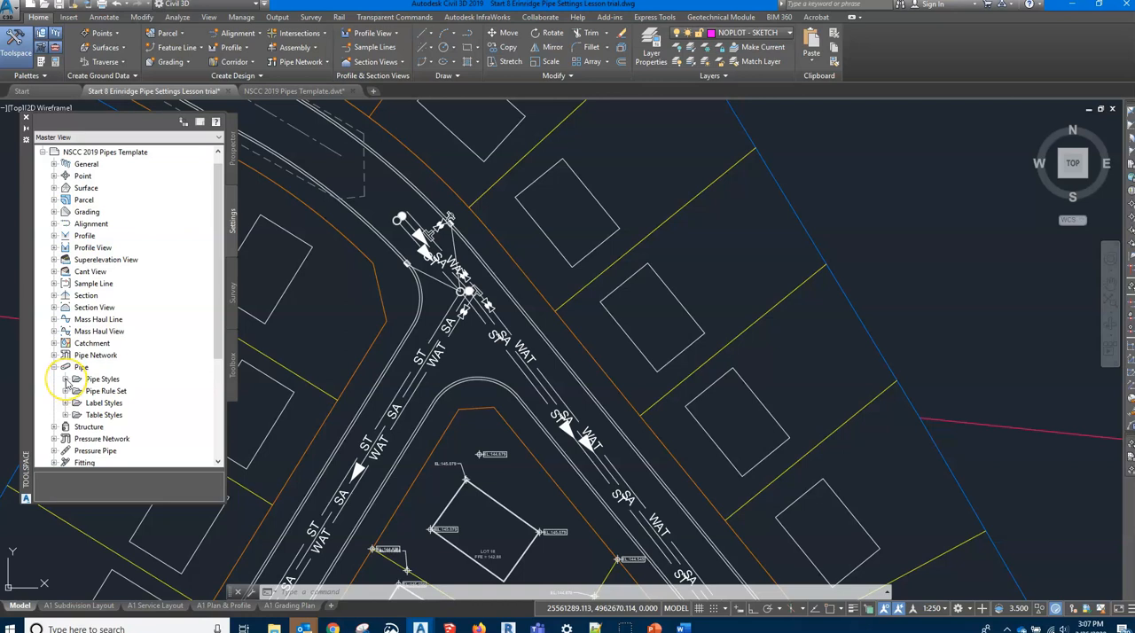
click(64, 380)
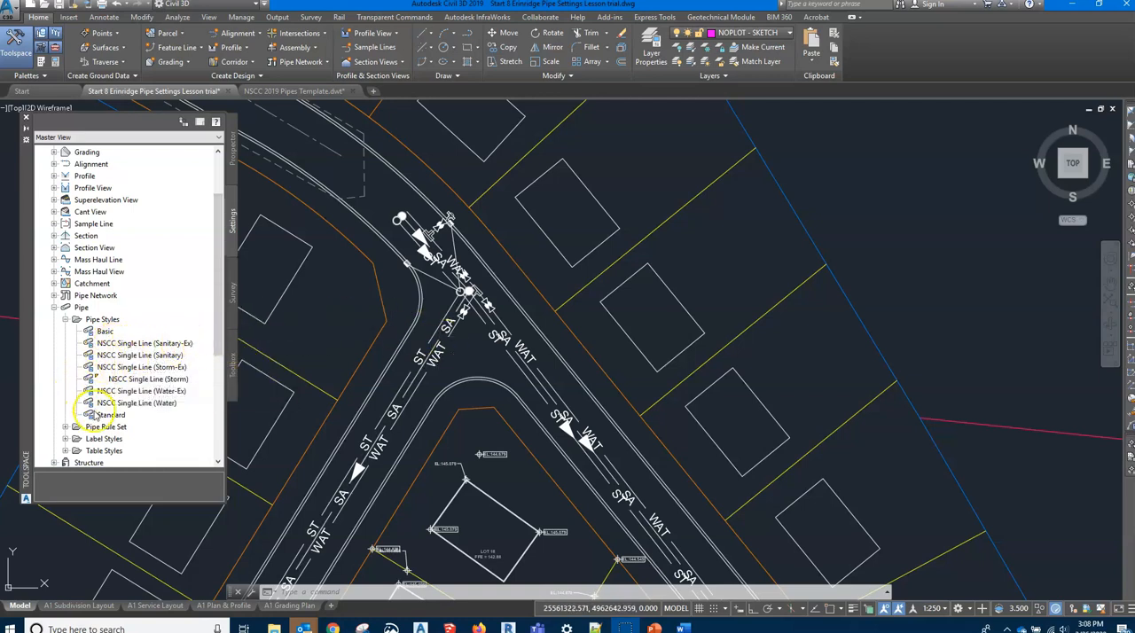
click(131, 356)
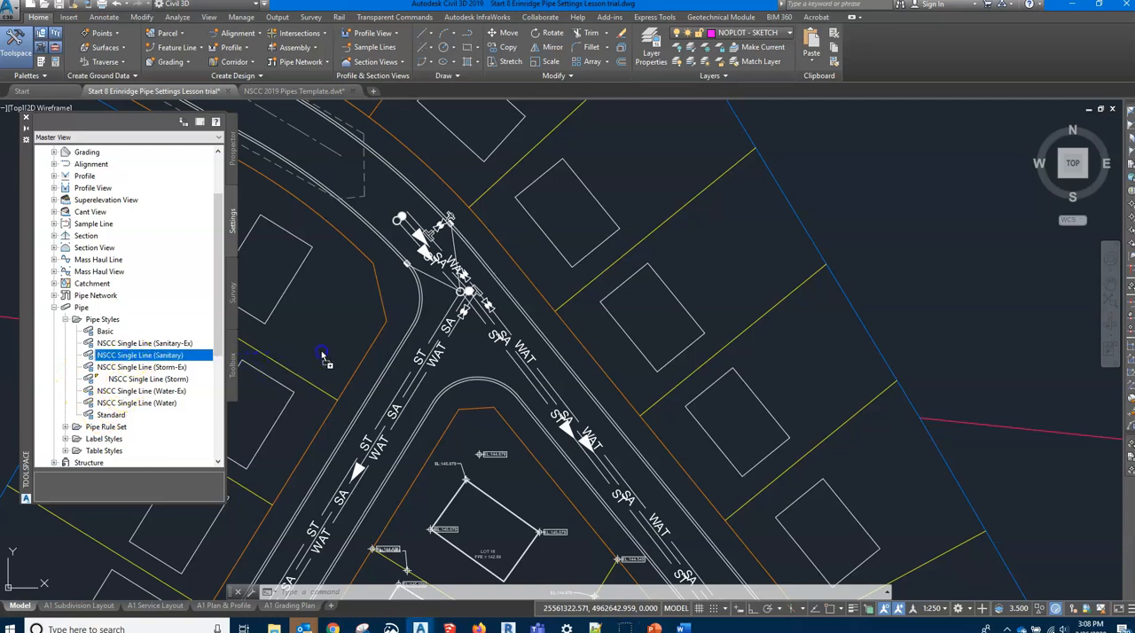
drag(342, 348, 342, 348)
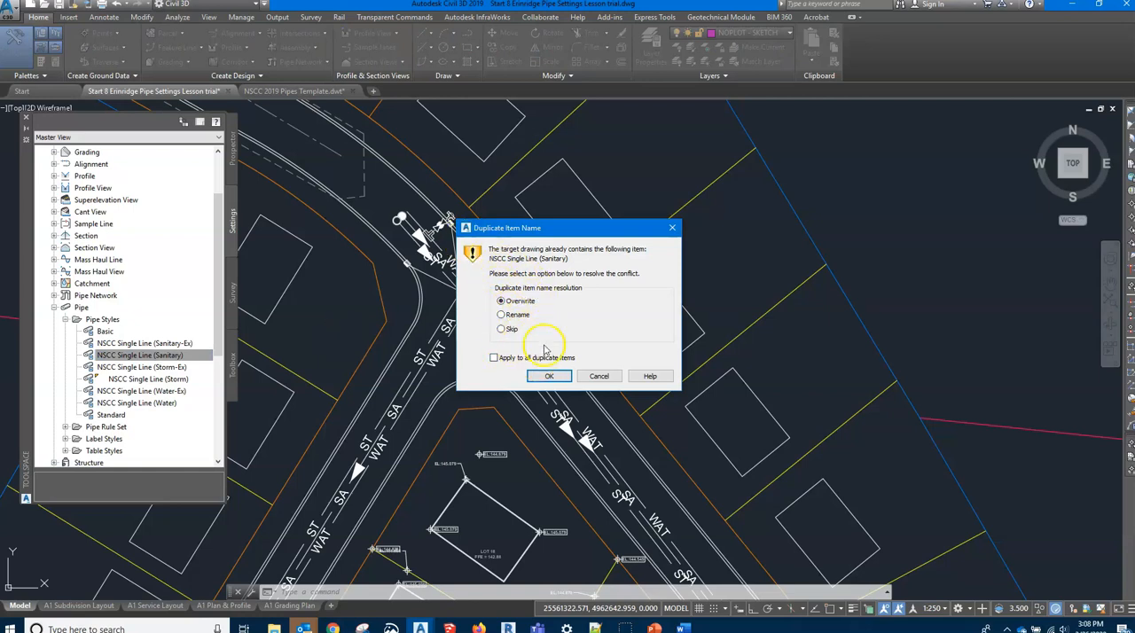
click(543, 377)
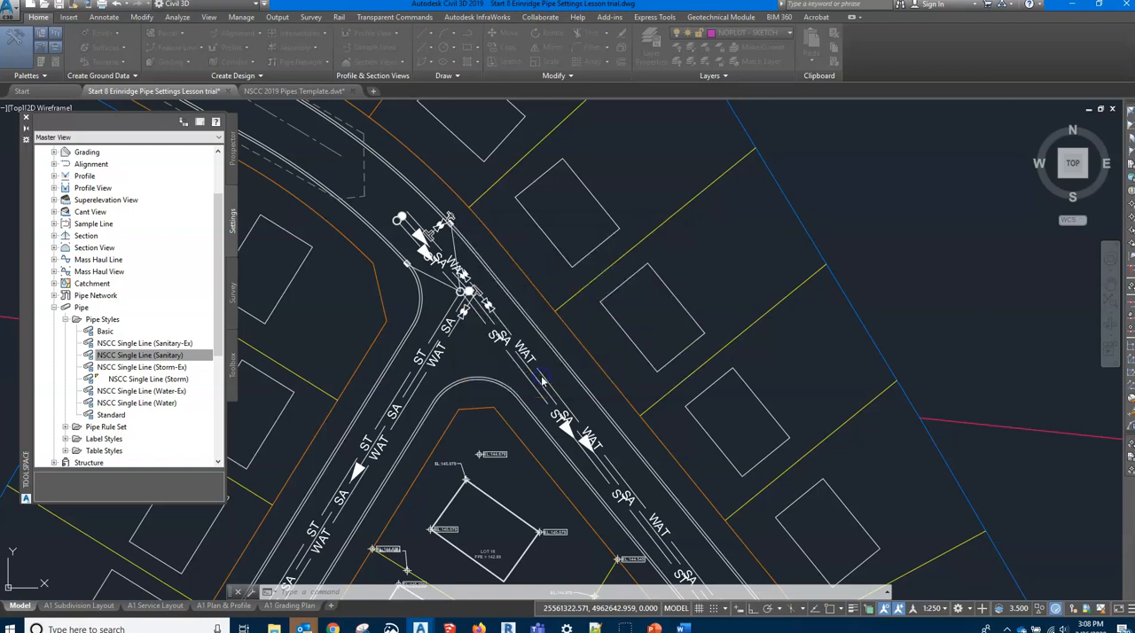
Copy the template's NSCC Single Line (Storm) pipe style into the drawing and overwrite the existing one
scroll(185, 414, down, 2)
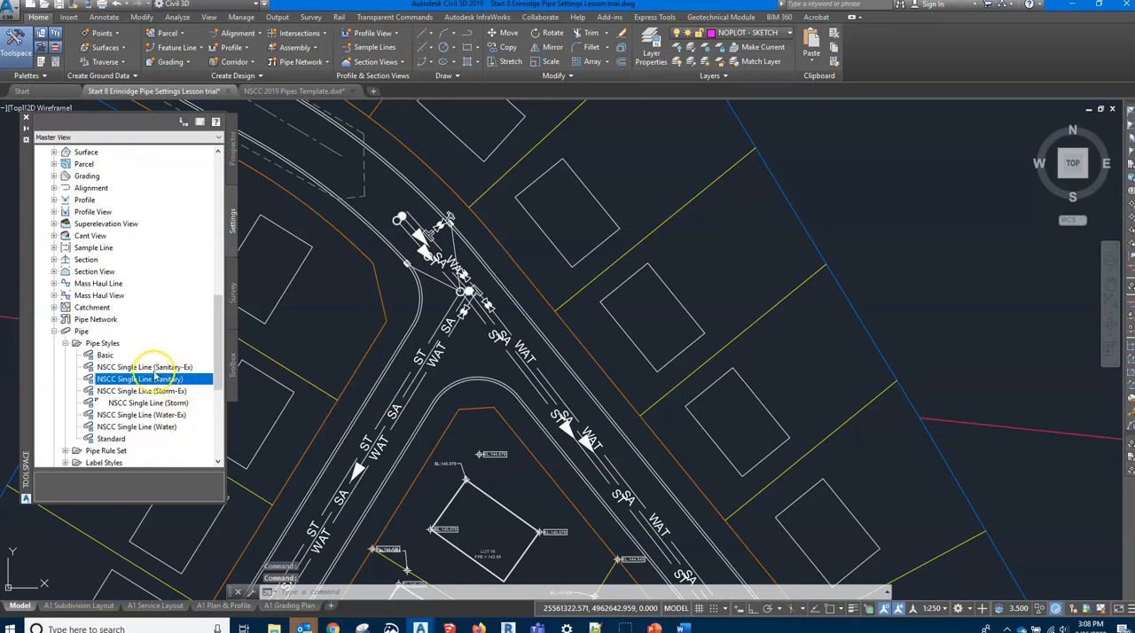
click(139, 403)
drag(159, 403, 239, 409)
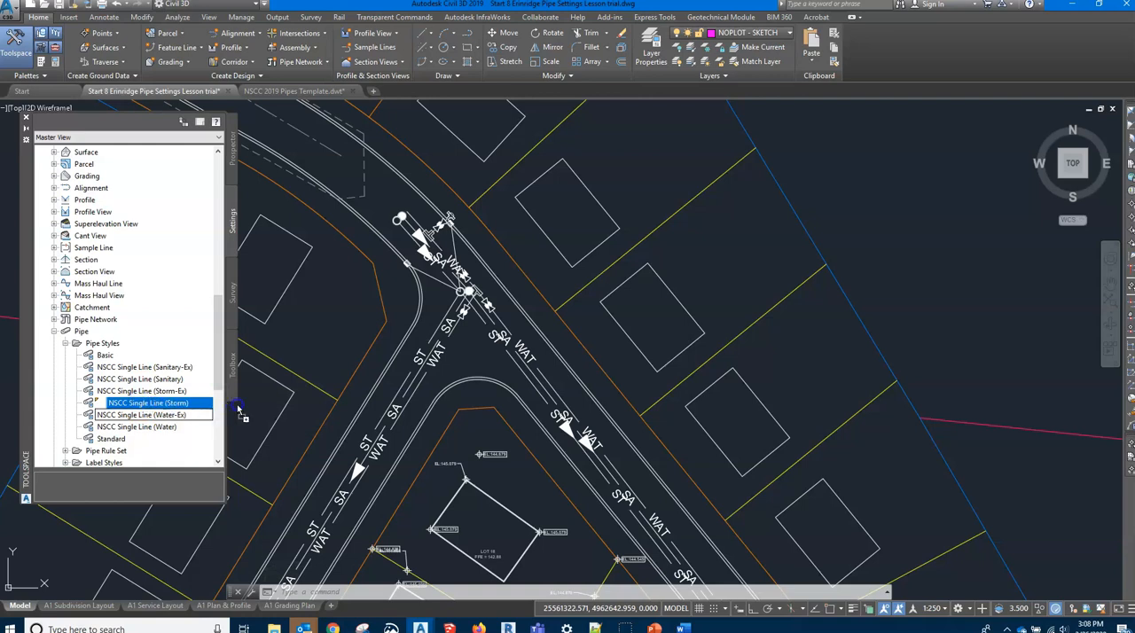
drag(360, 387, 365, 383)
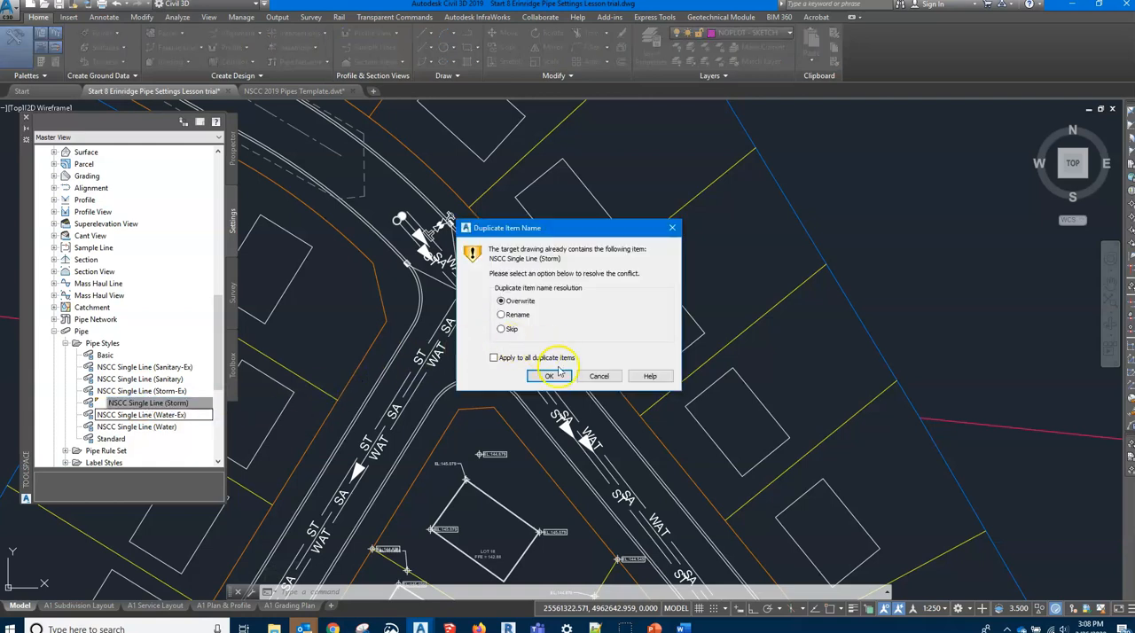
click(555, 377)
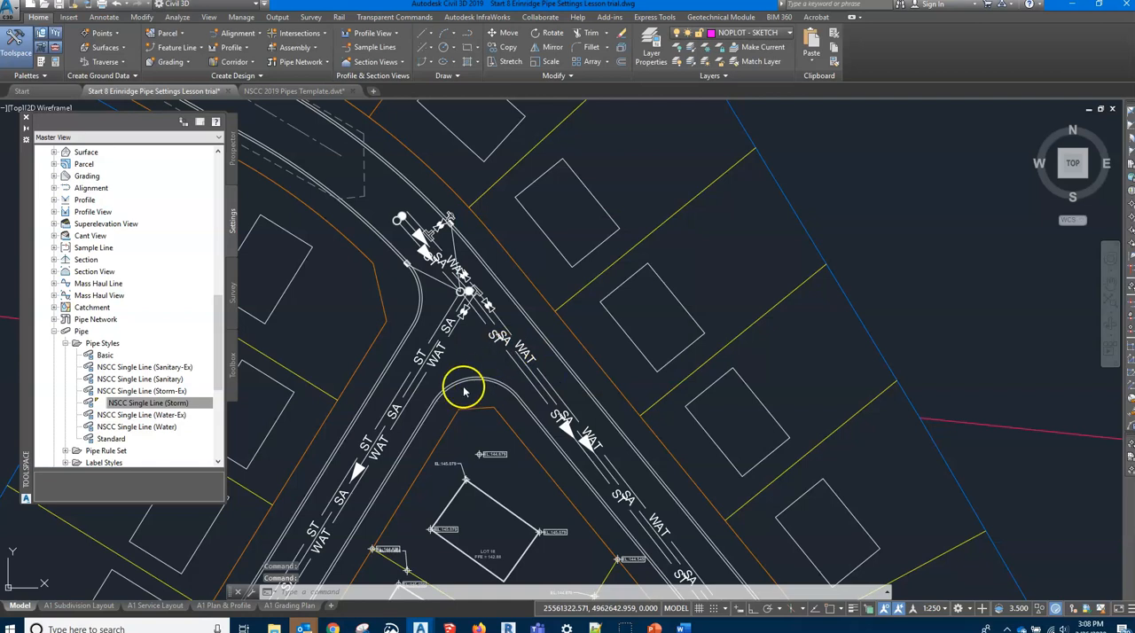
Copy the template's NSCC Single Line (Water) pipe style into the drawing and overwrite the existing one
click(138, 427)
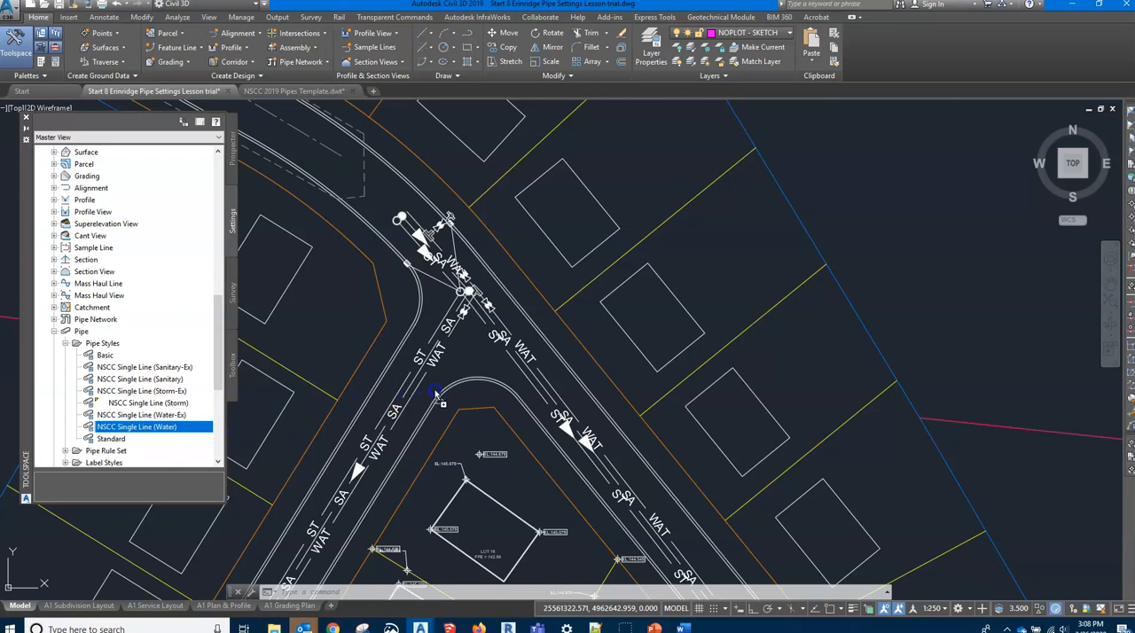
drag(436, 394, 435, 395)
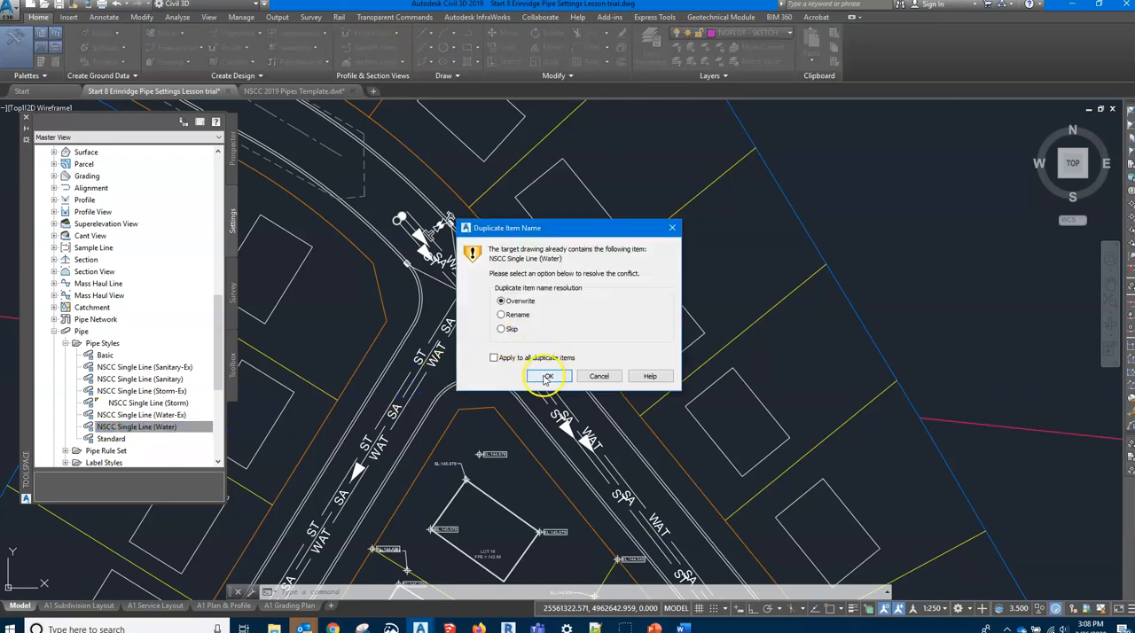
click(547, 378)
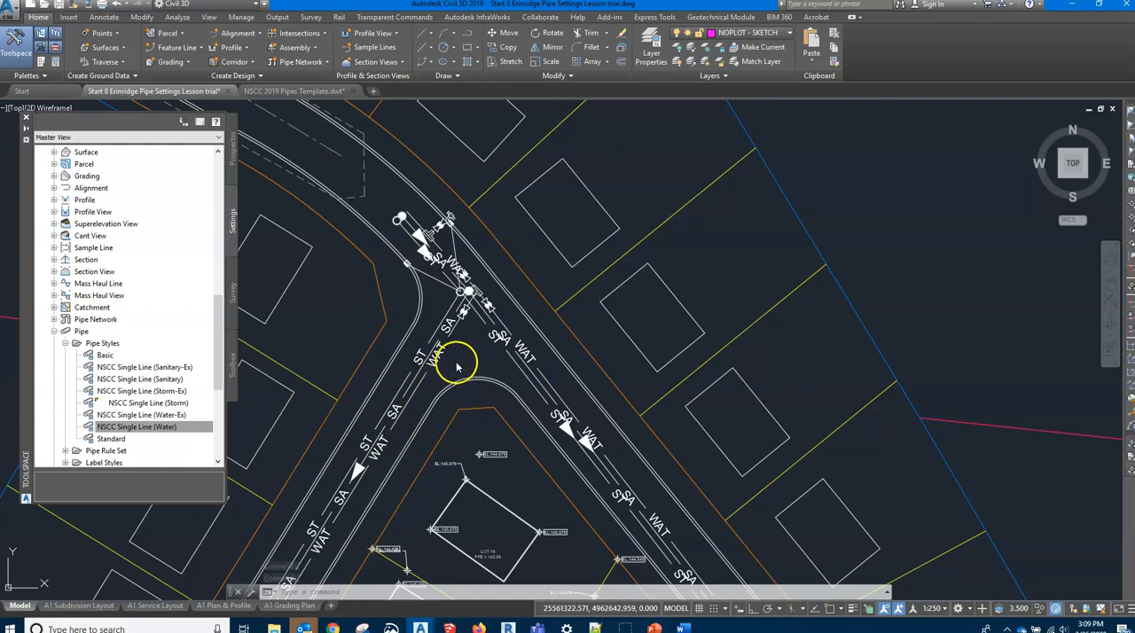
Copy the existing-pipe styles NSCC Single Line (Sanitary-Ex), (Storm-Ex) and (Water-Ex) from the template into the drawing
click(148, 368)
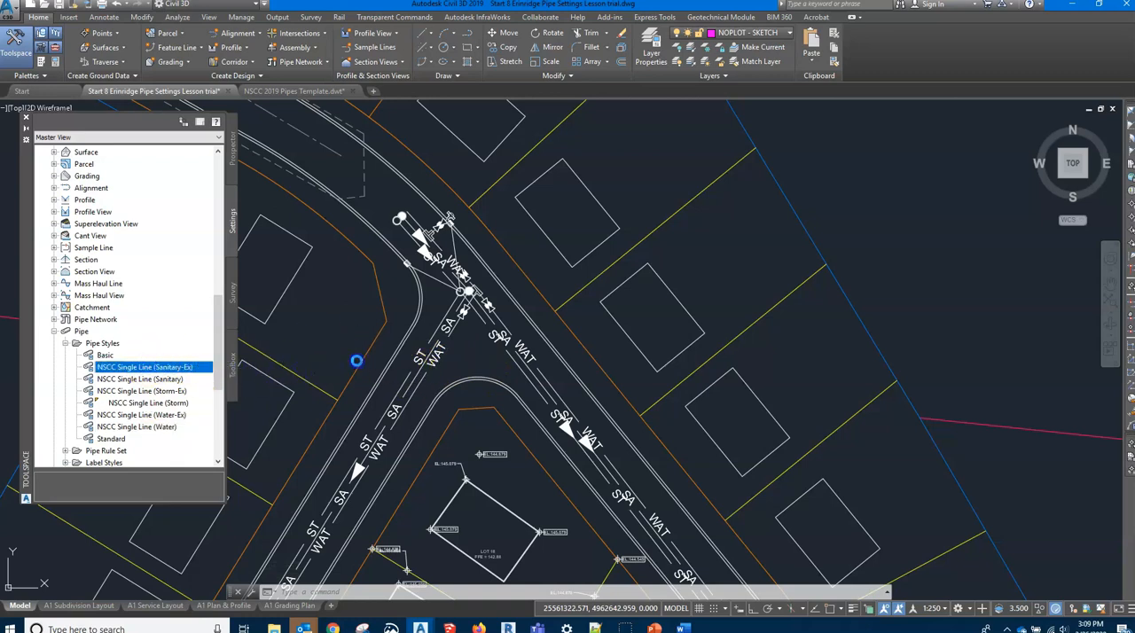
click(164, 391)
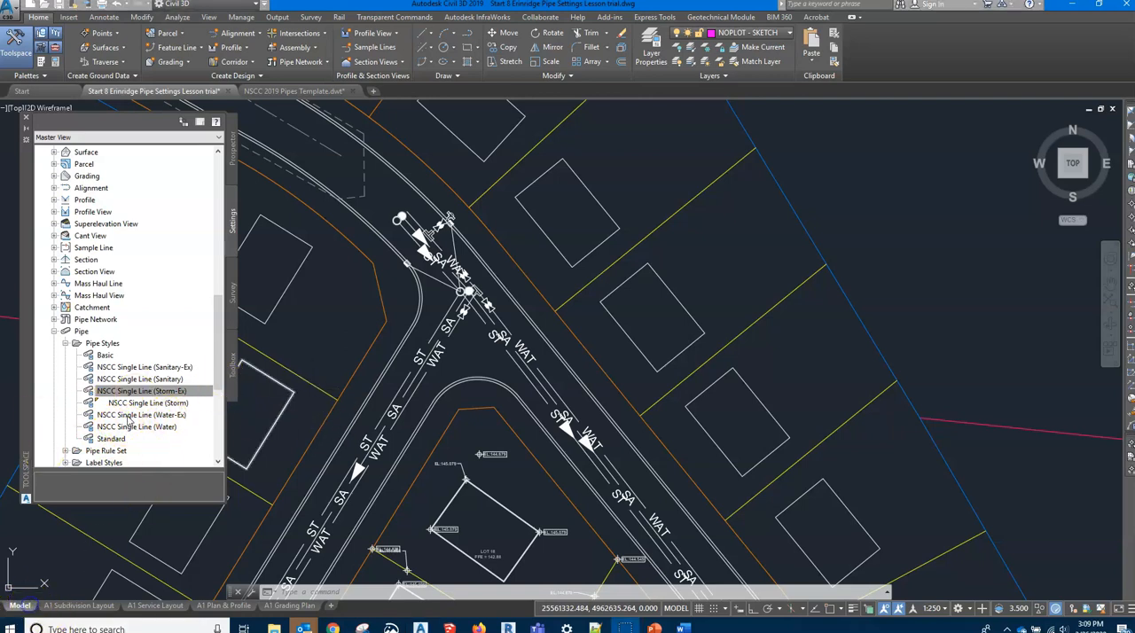
click(133, 415)
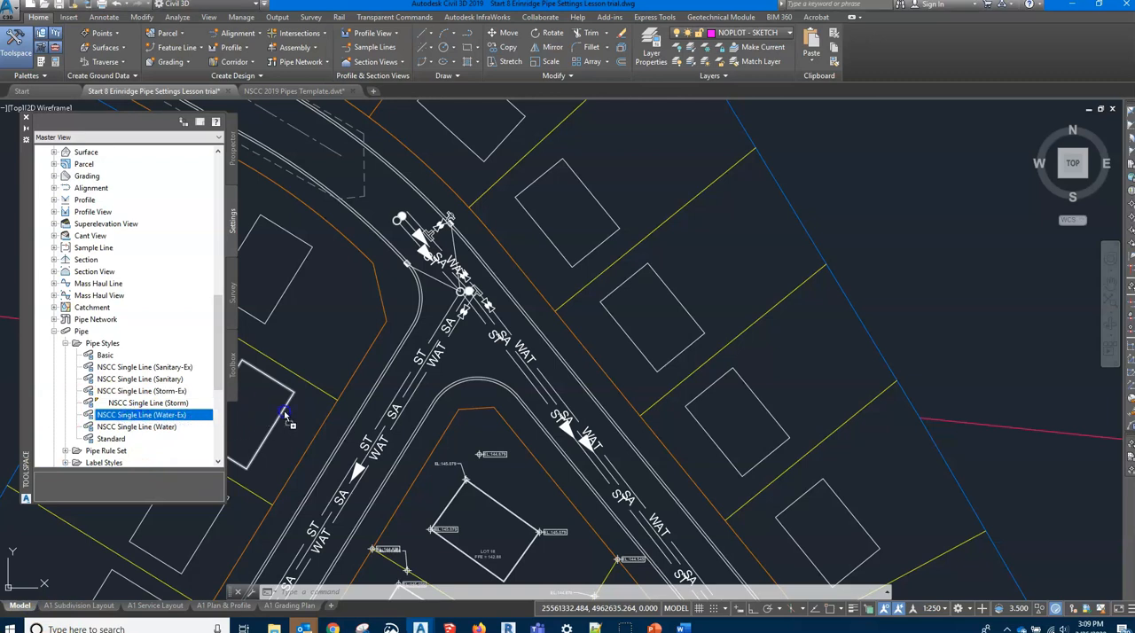
drag(338, 410, 337, 410)
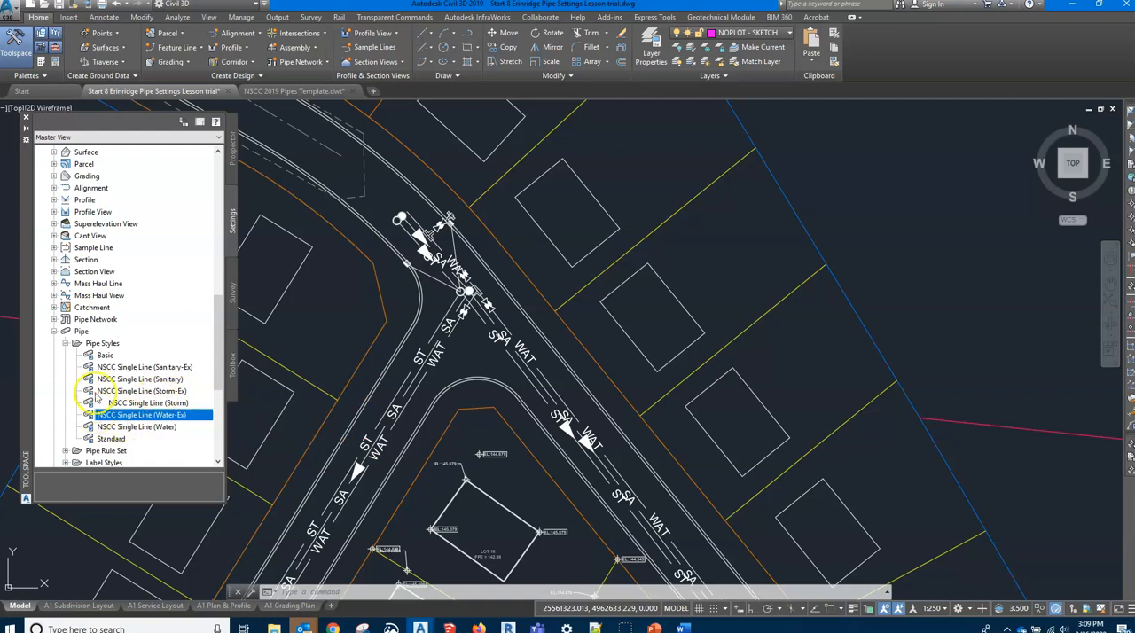
Collapse the template's Pipe Styles and copy its Flow Direction Plan Profile pipe label style into the drawing
click(65, 344)
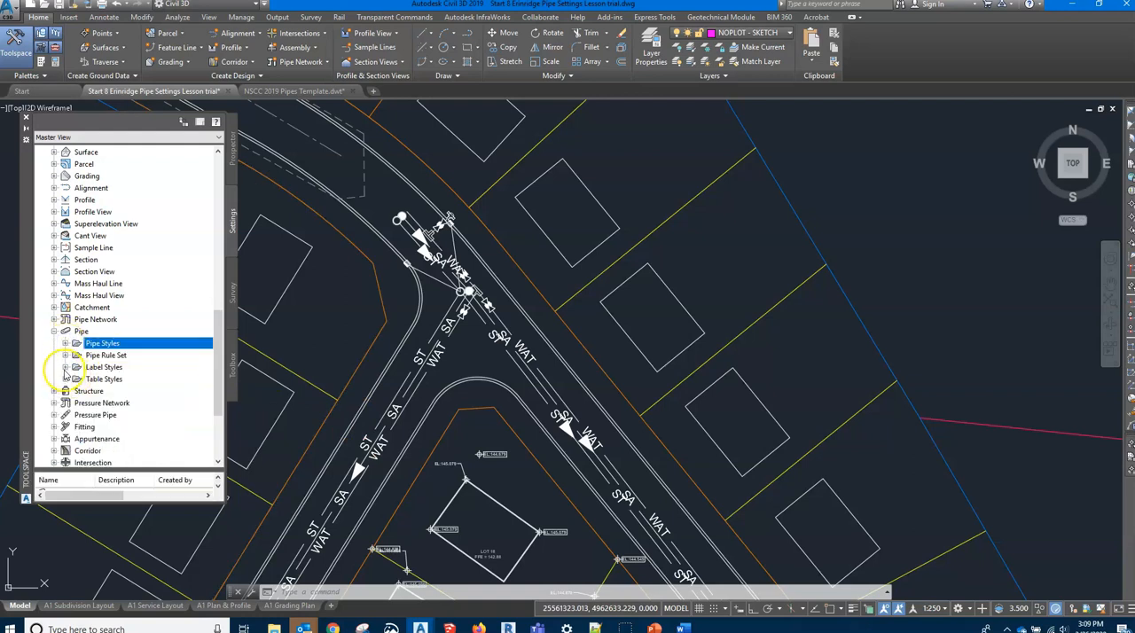
click(65, 367)
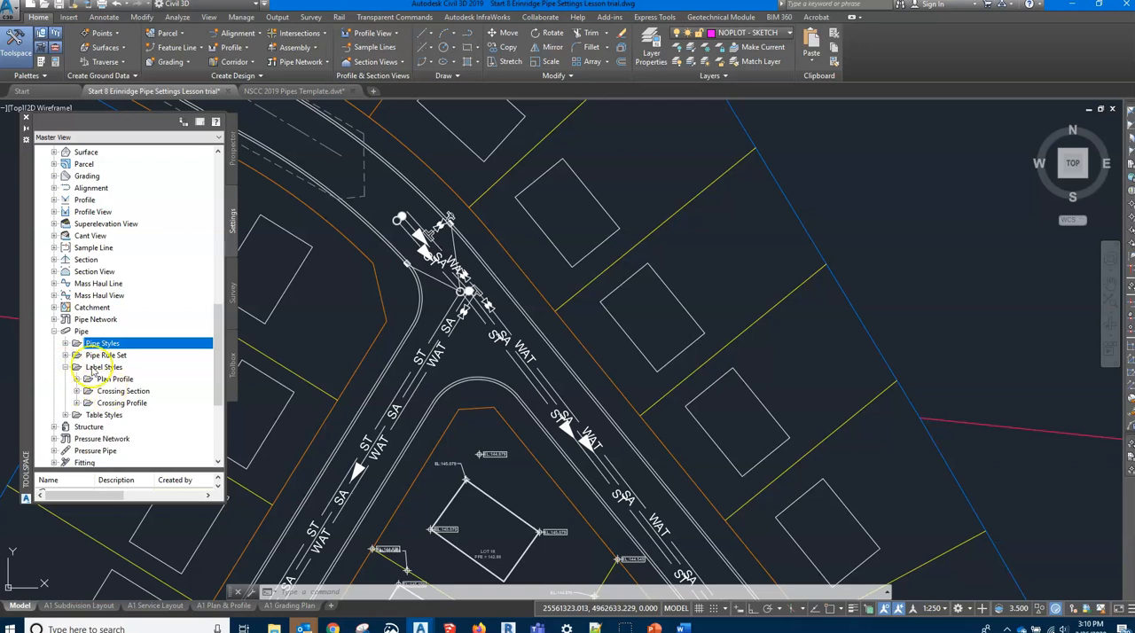
click(77, 378)
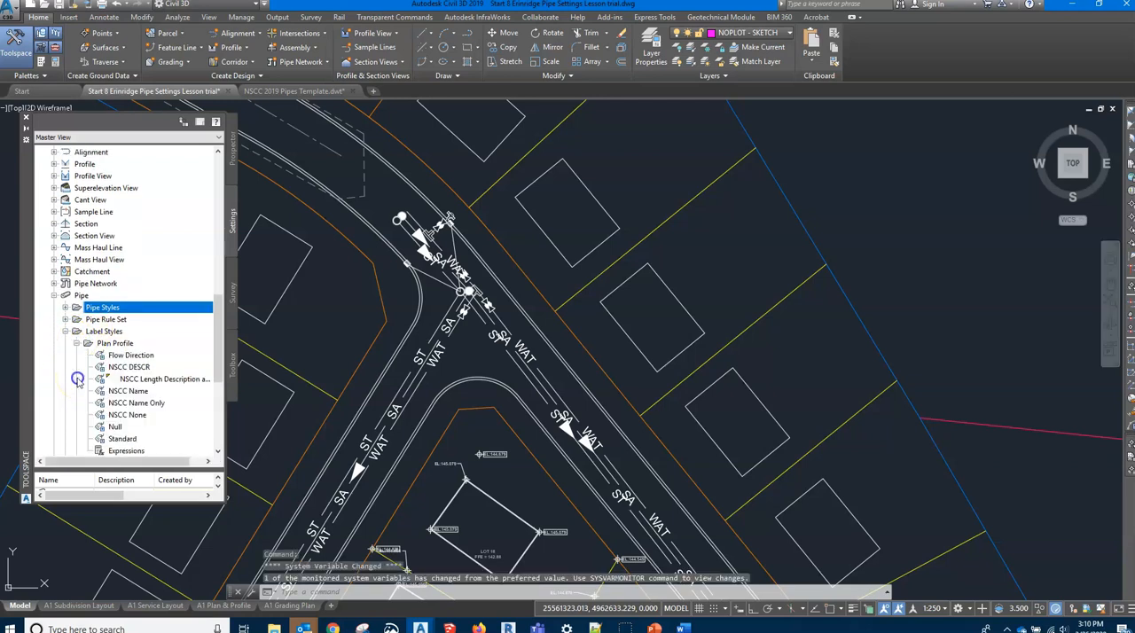
scroll(188, 358, down, 1)
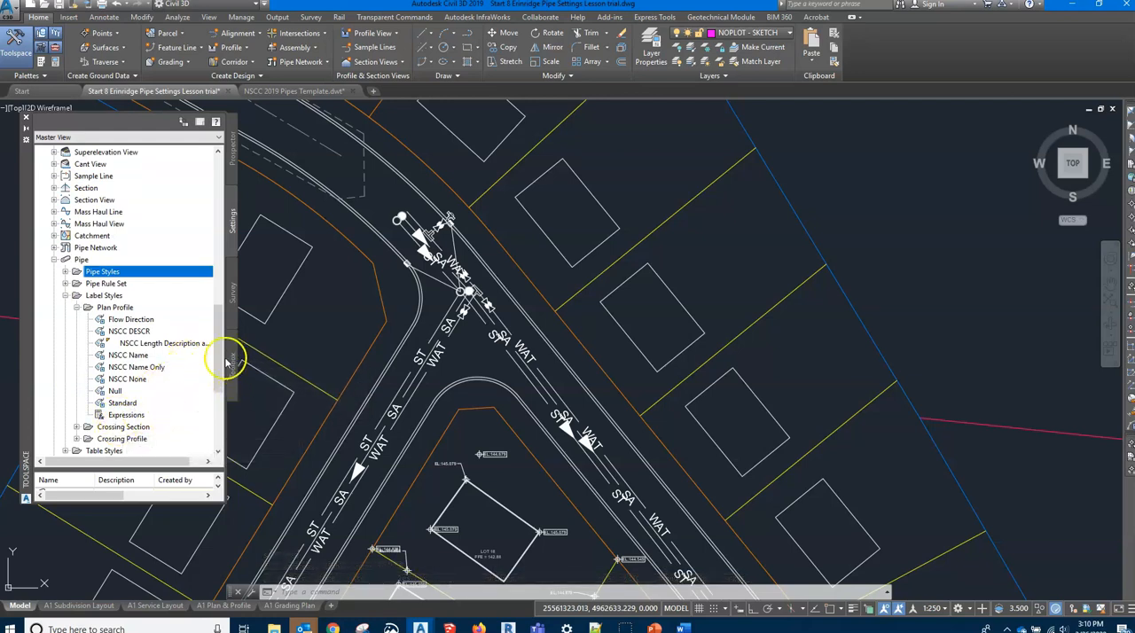
click(133, 319)
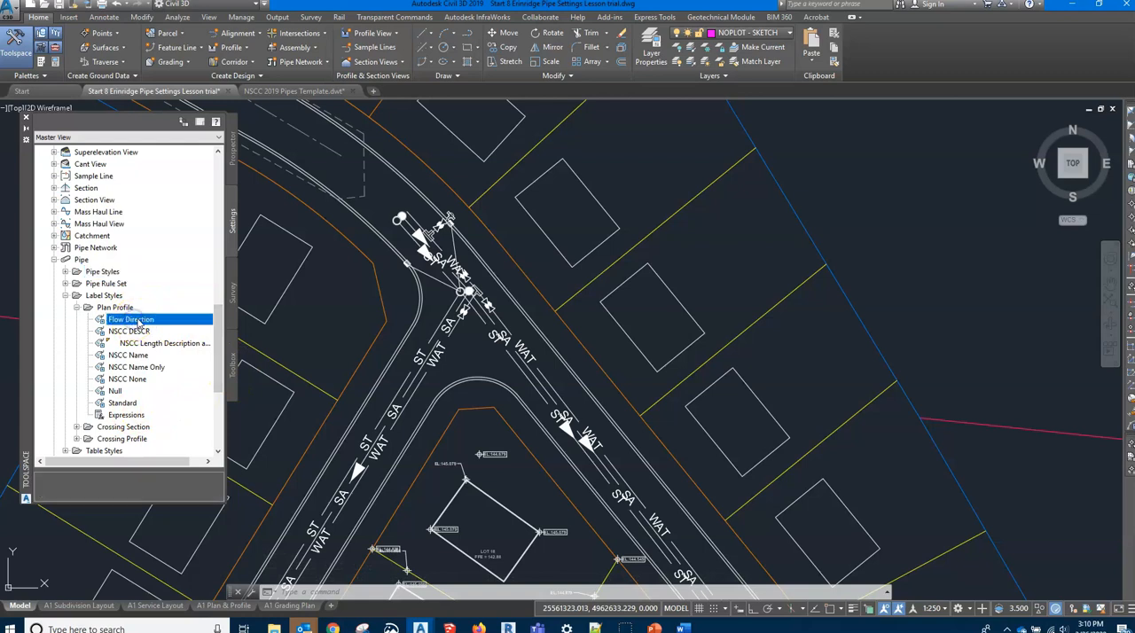
drag(328, 321, 325, 322)
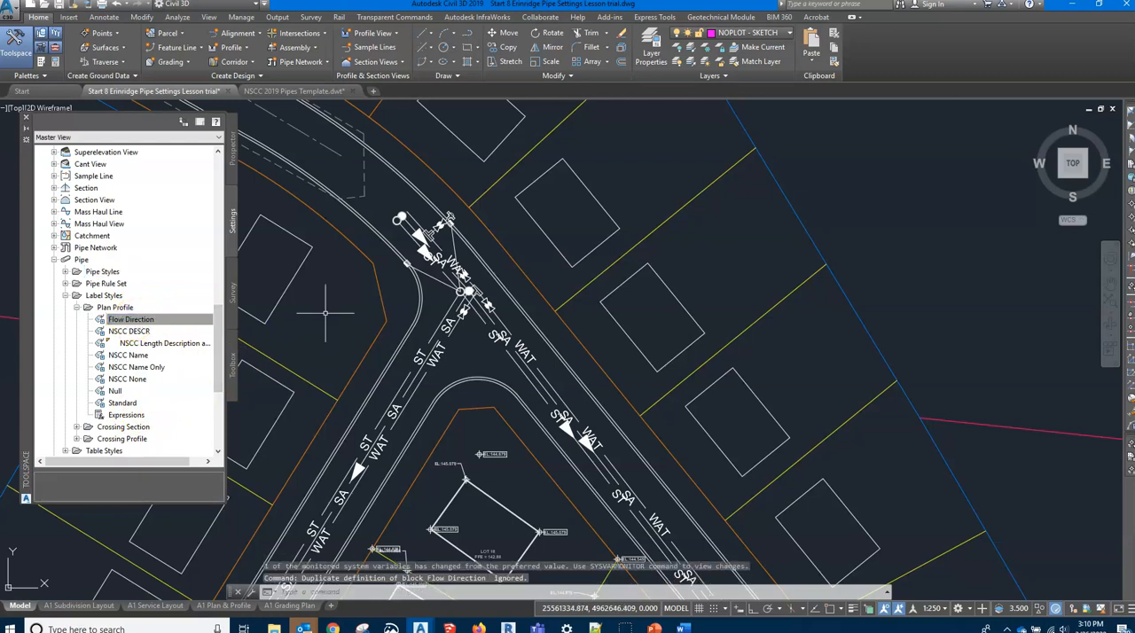
Copy the template's NSCC DESCR and NSCC Length Description pipe label styles into the drawing and overwrite the existing ones
click(133, 331)
drag(151, 334, 312, 321)
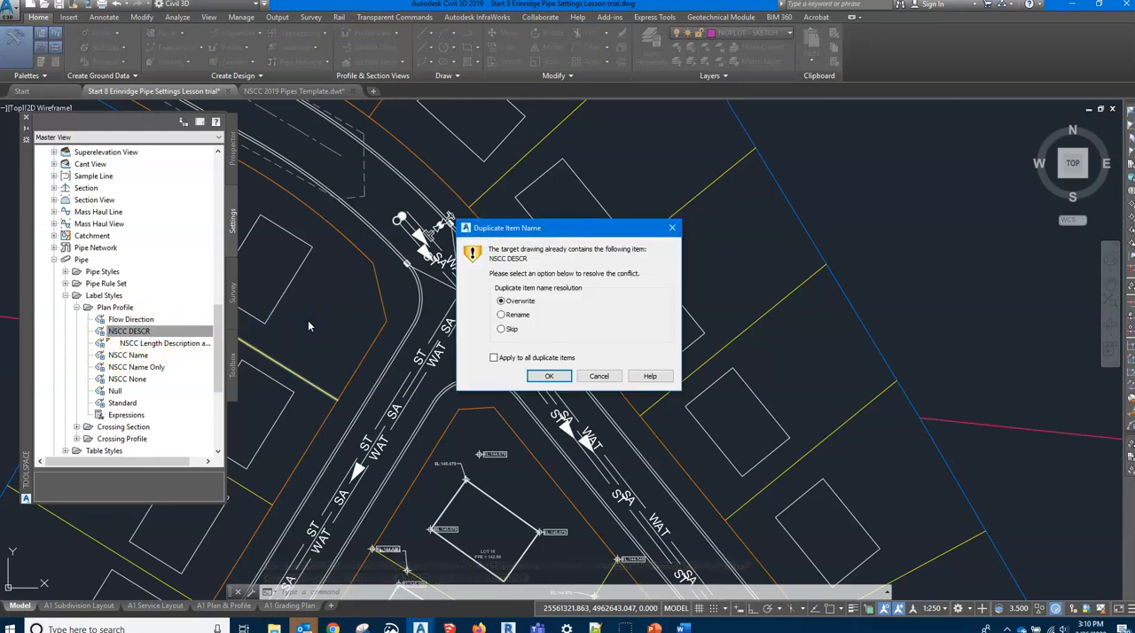
click(549, 377)
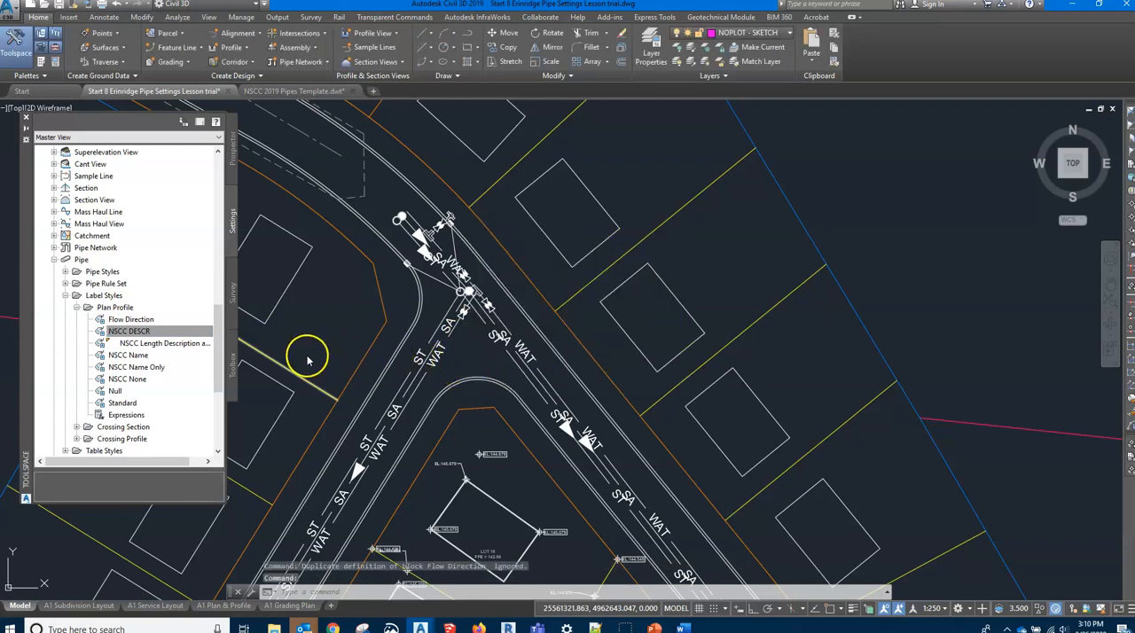
click(162, 345)
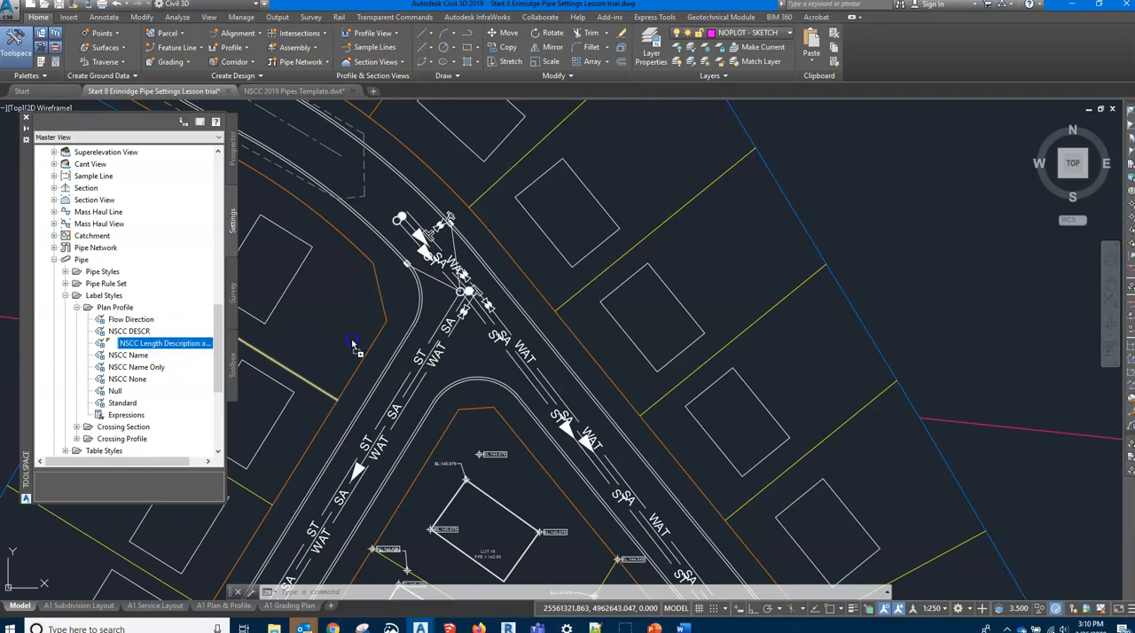
drag(352, 344, 353, 345)
click(548, 376)
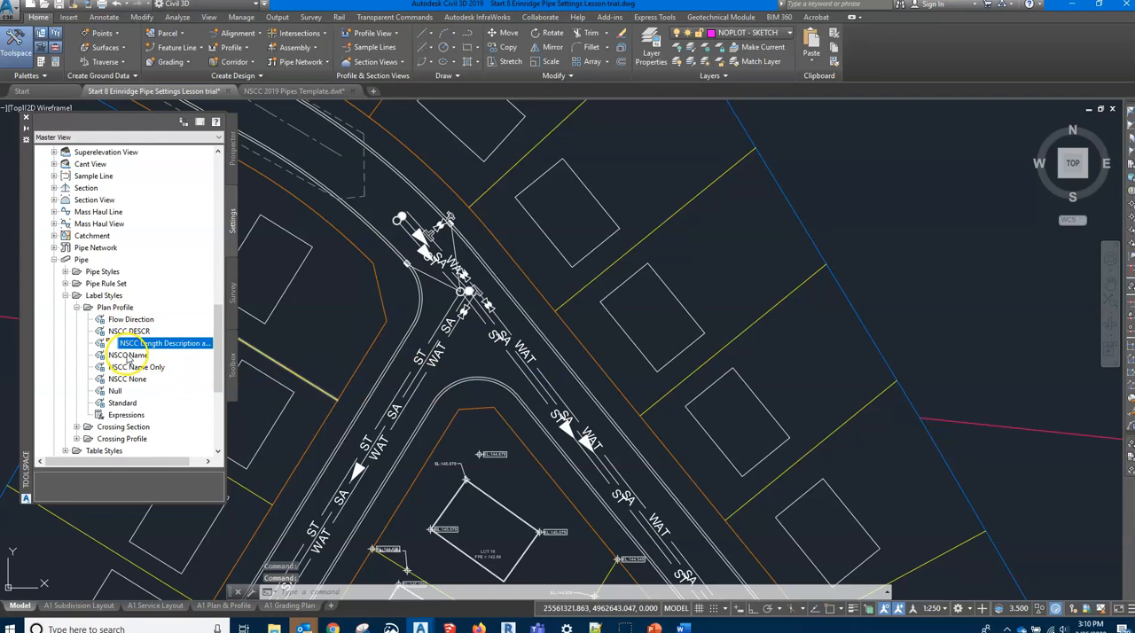
Copy the template's NSCC Name and NSCC Name Only pipe label styles into the drawing and overwrite the existing ones
click(133, 355)
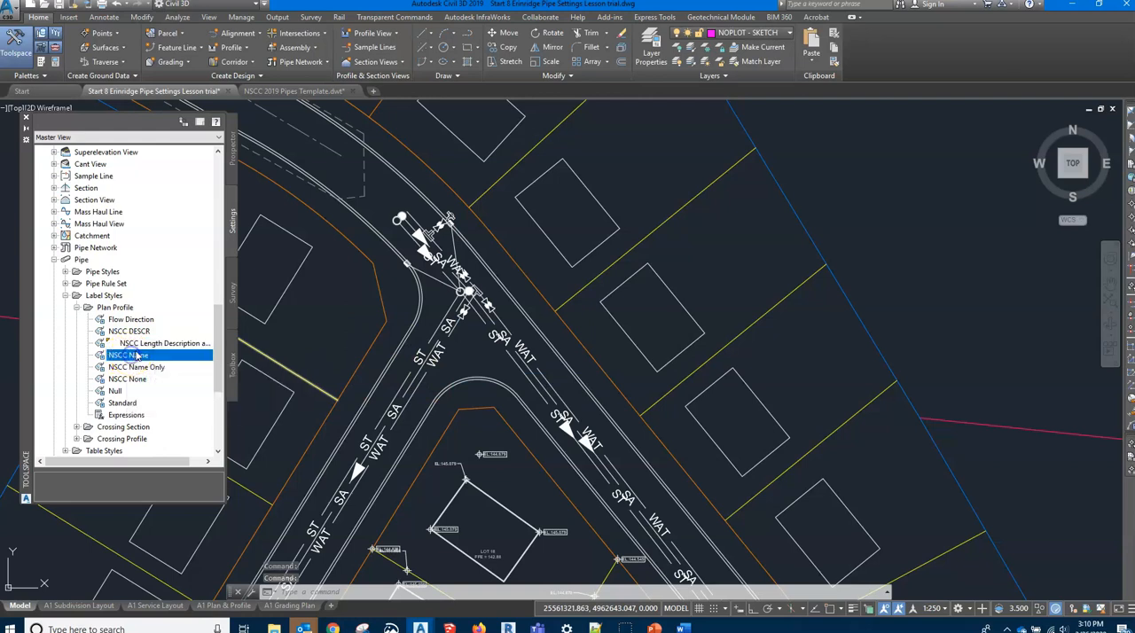
drag(318, 351, 317, 351)
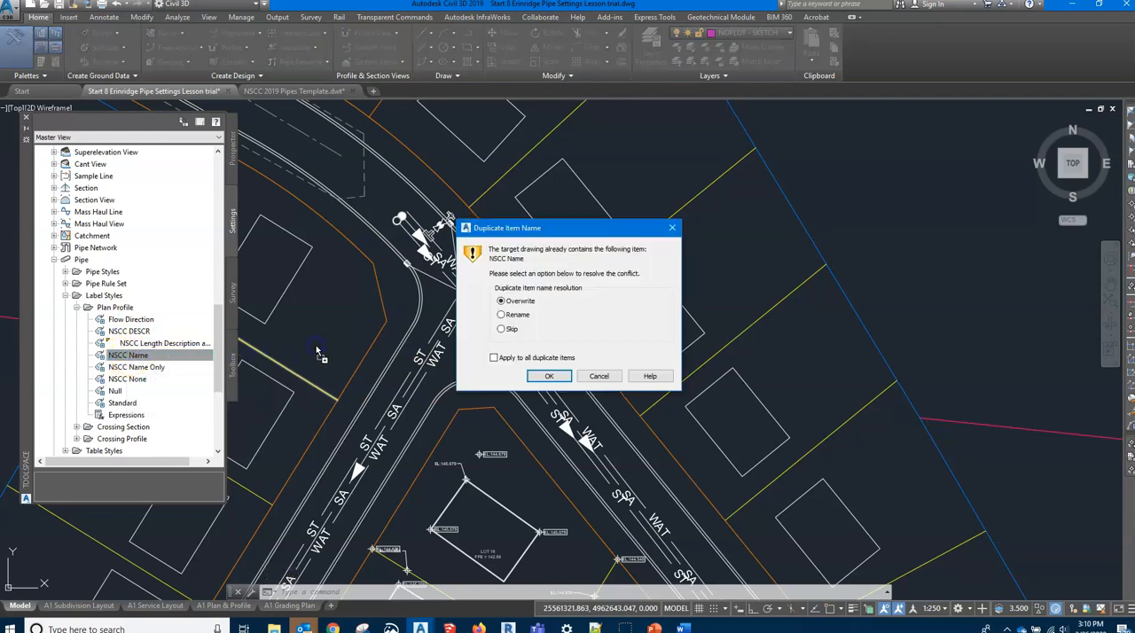
click(552, 376)
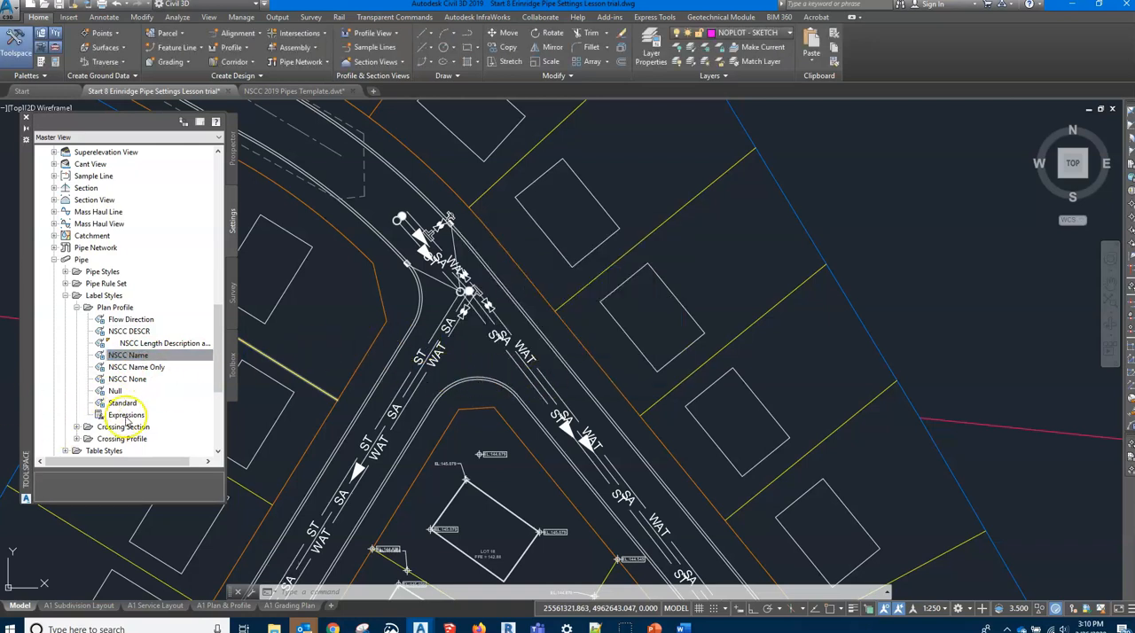
click(142, 368)
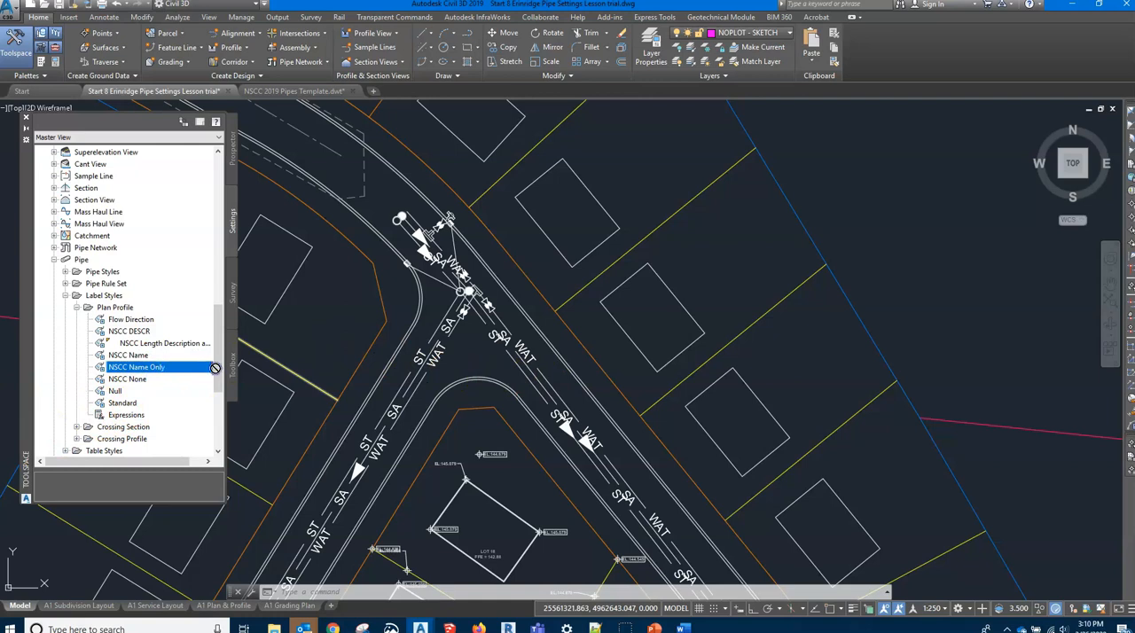
drag(353, 351, 354, 351)
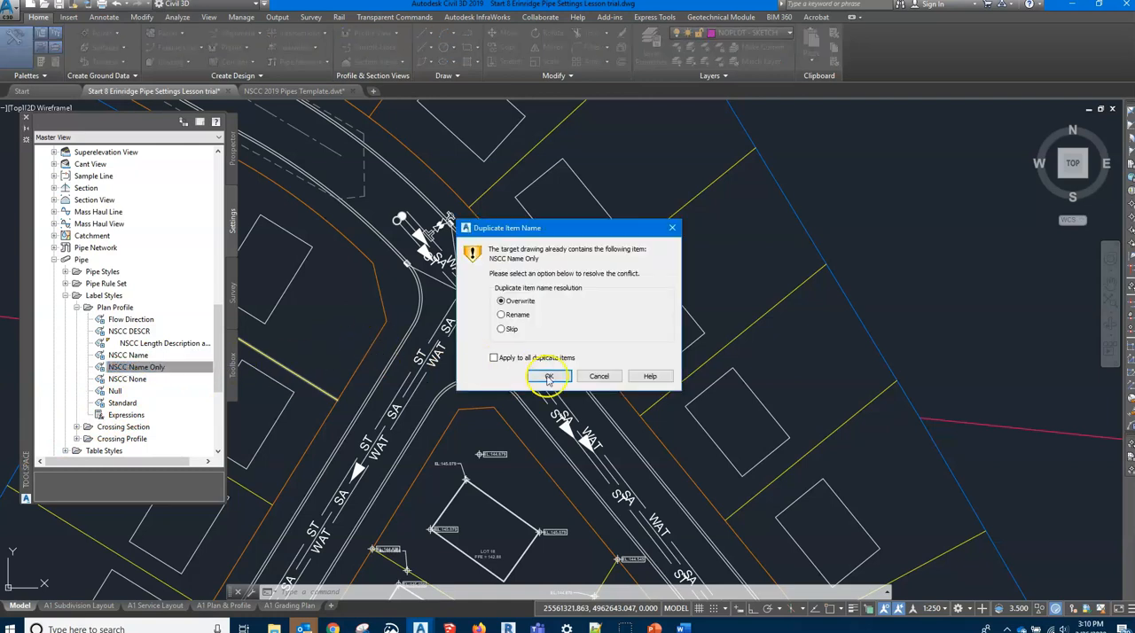
click(544, 376)
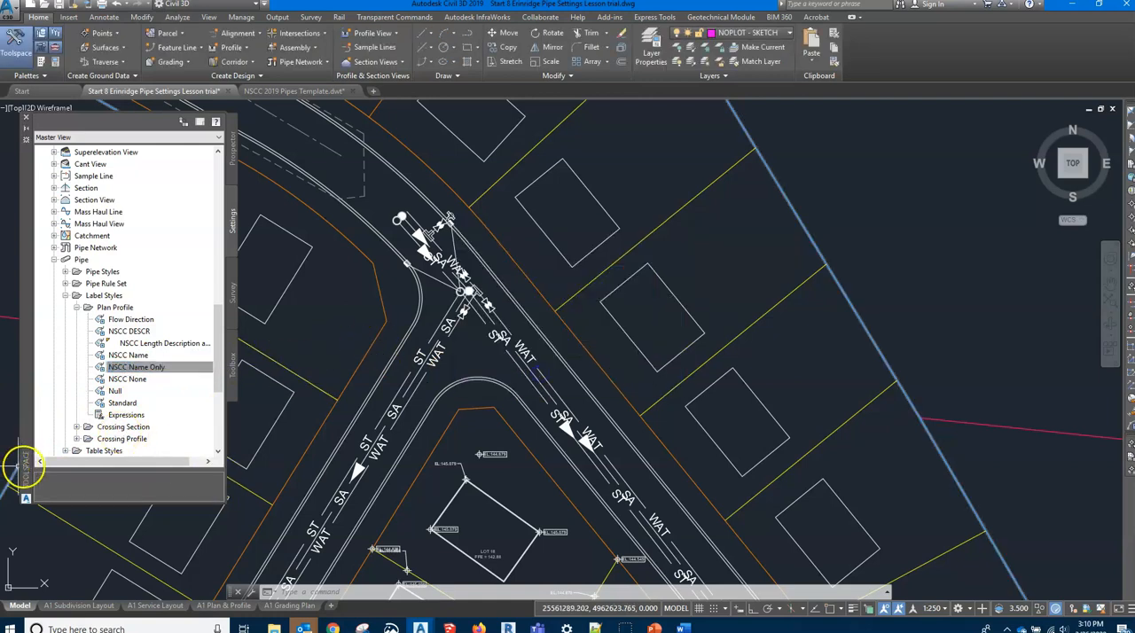
Copy the template's NSCC None pipe label style into the drawing and overwrite the existing one
click(124, 380)
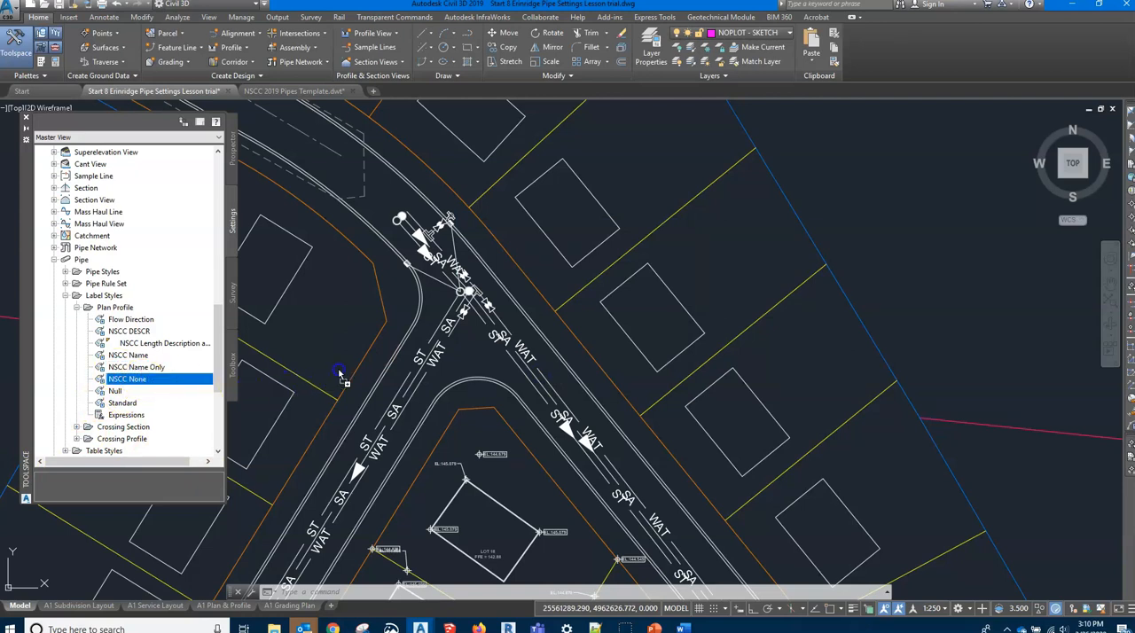
drag(341, 376, 337, 374)
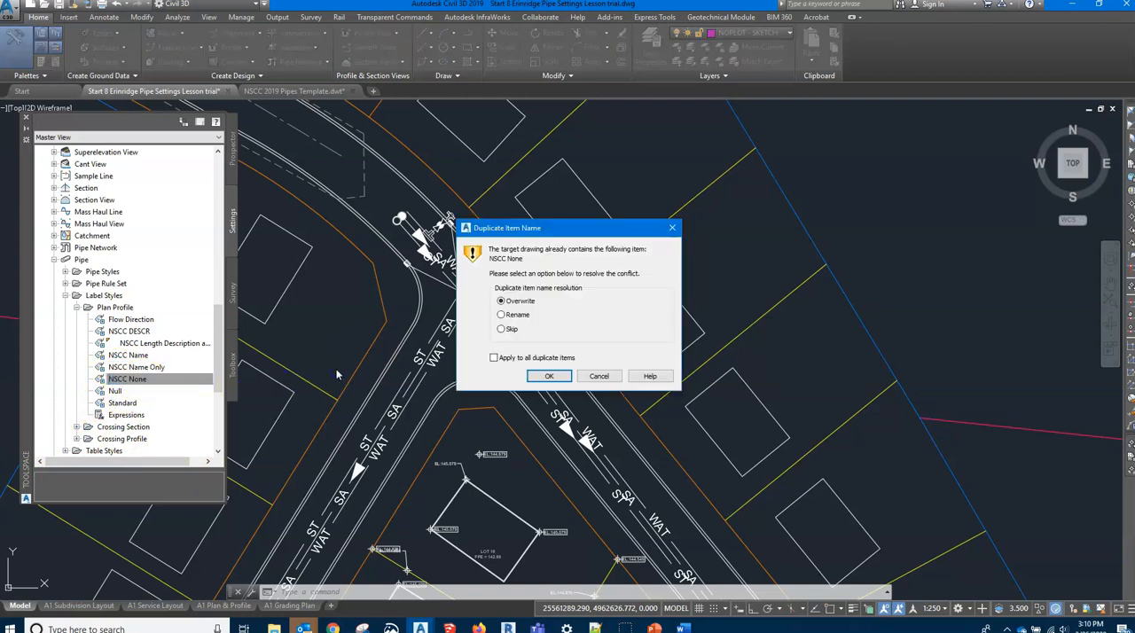
click(549, 376)
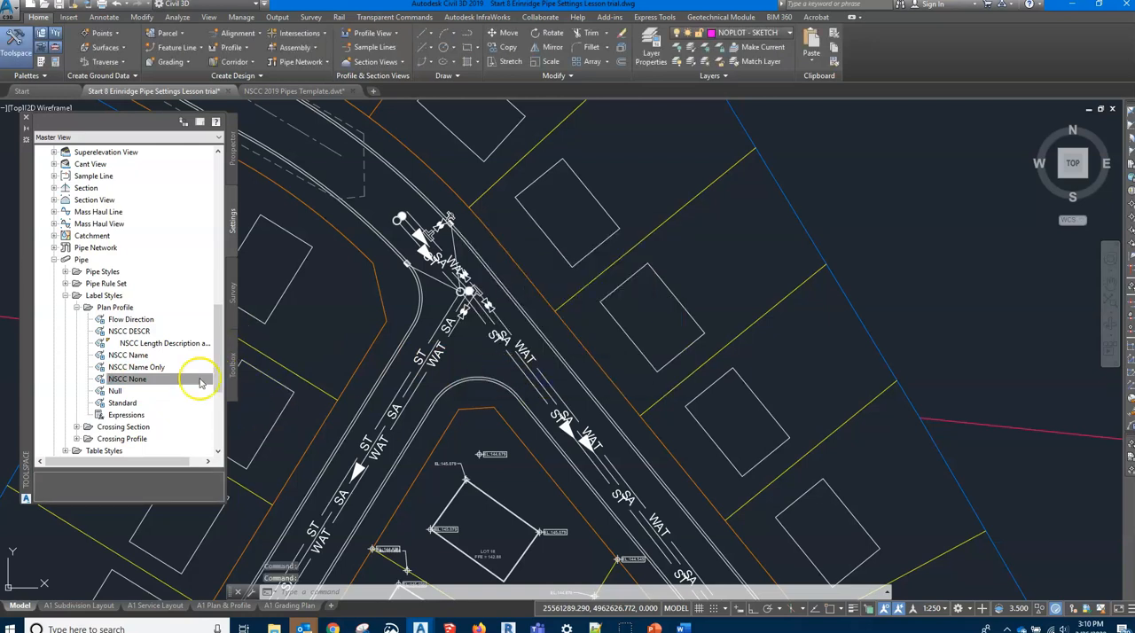
Collapse the Plan Profile and Label Styles branches under Pipe and expand the Structure settings
click(82, 308)
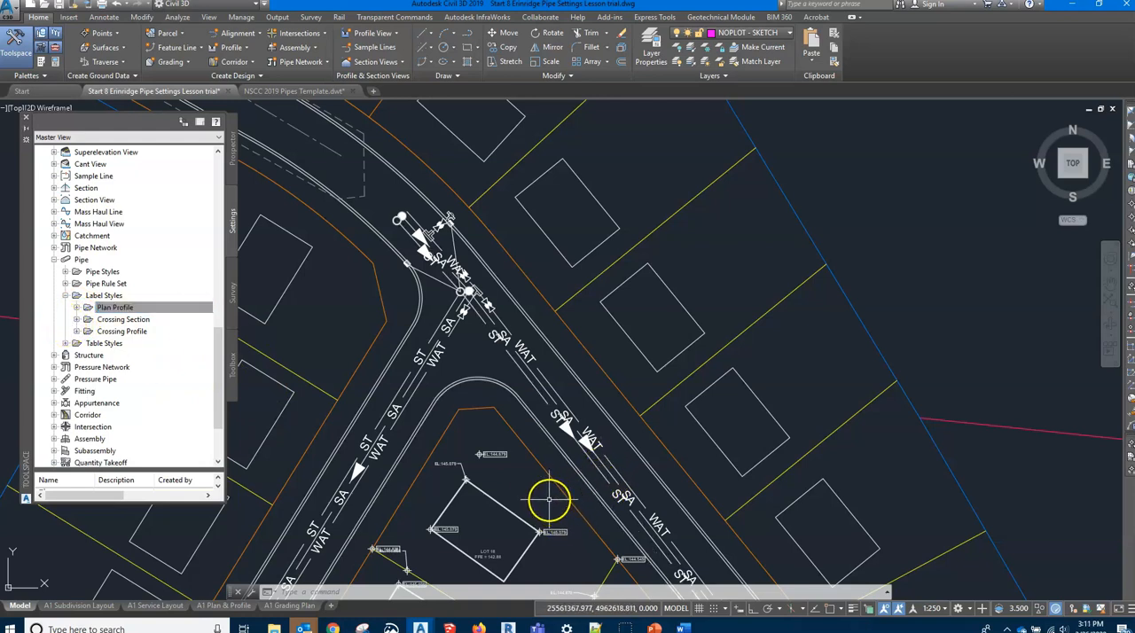
click(65, 295)
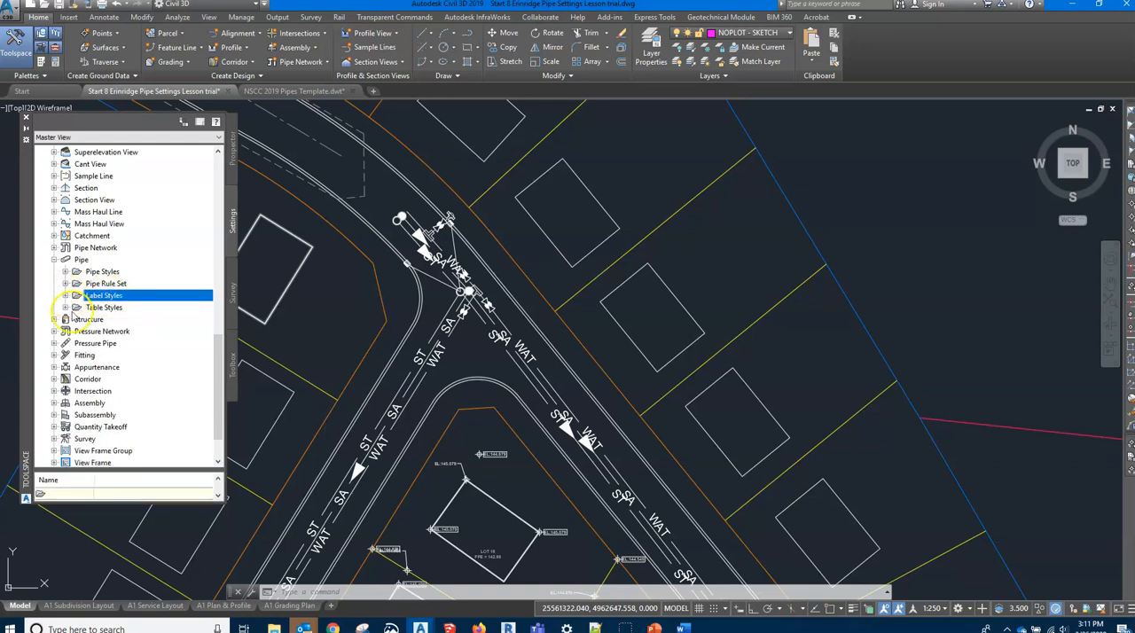
click(27, 606)
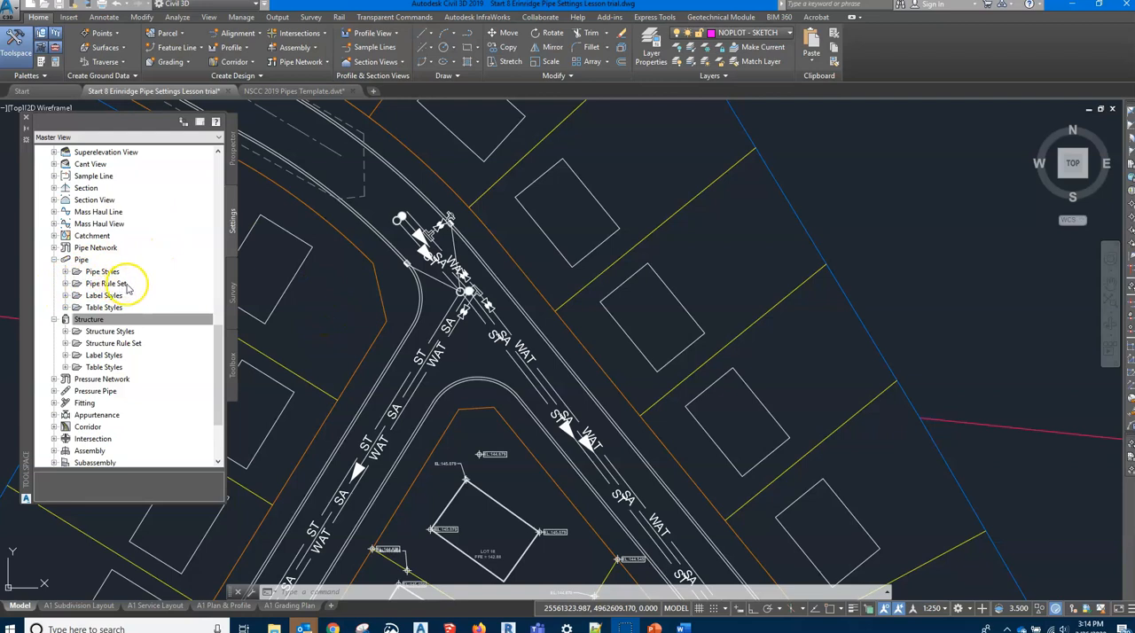
click(89, 319)
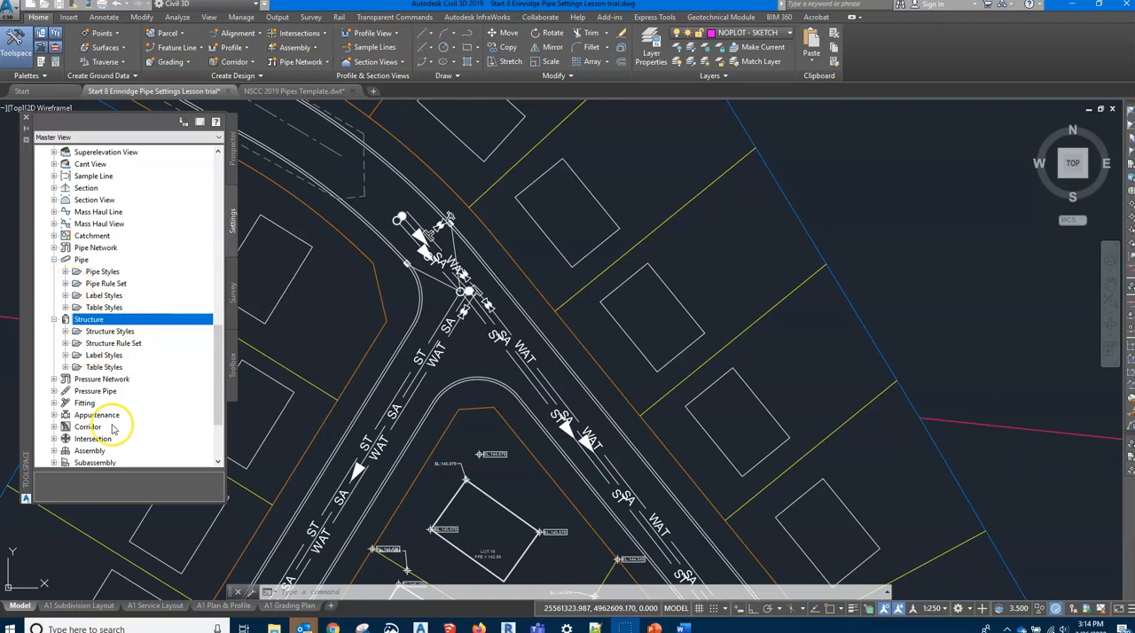
Open the HRM pipe rule set for editing and examine its general information and its Cover And Slope rule
click(65, 283)
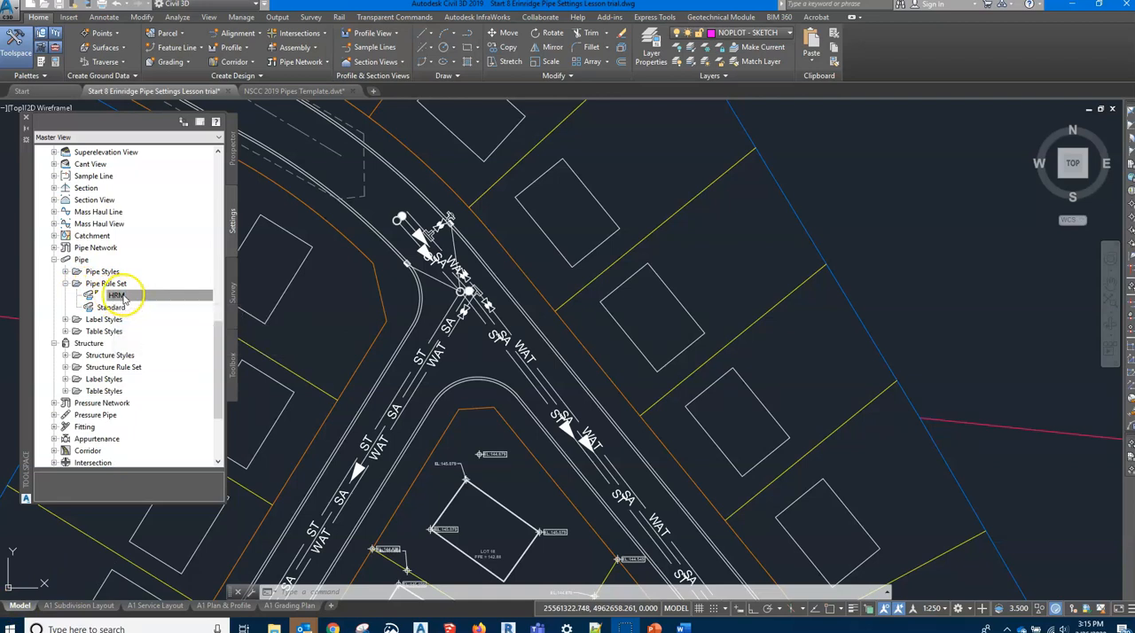
right_click(132, 296)
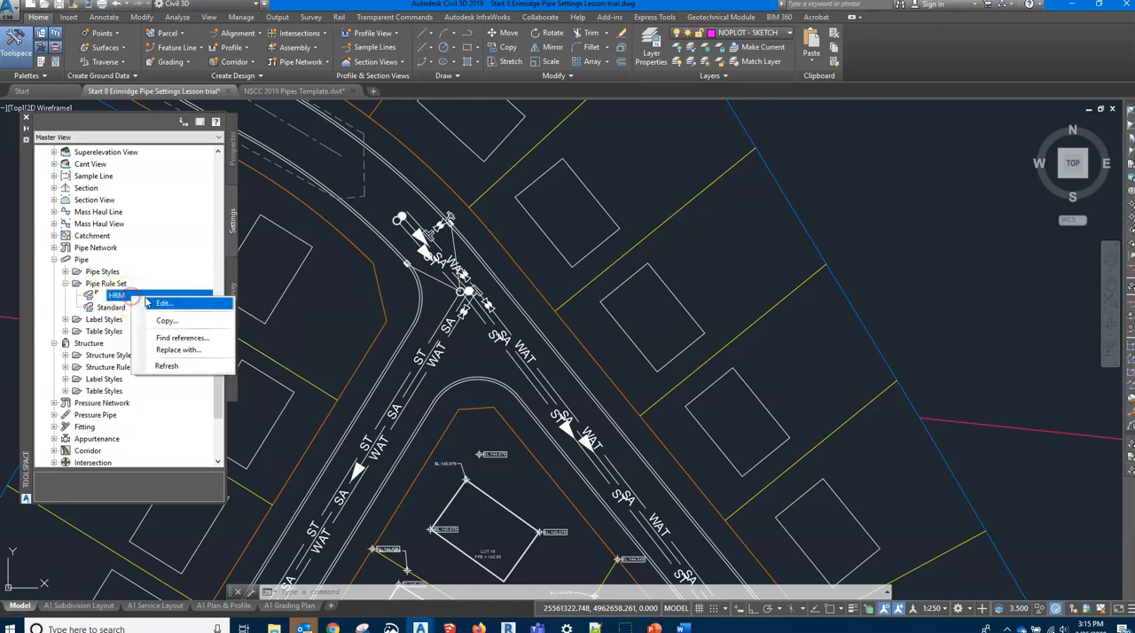
click(160, 303)
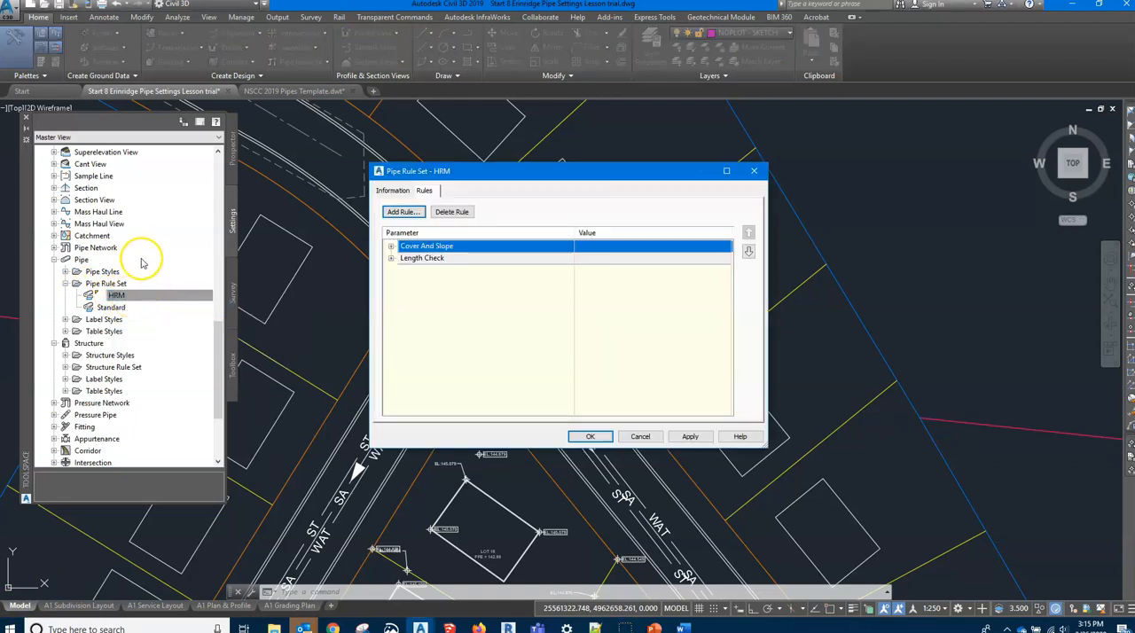
click(393, 192)
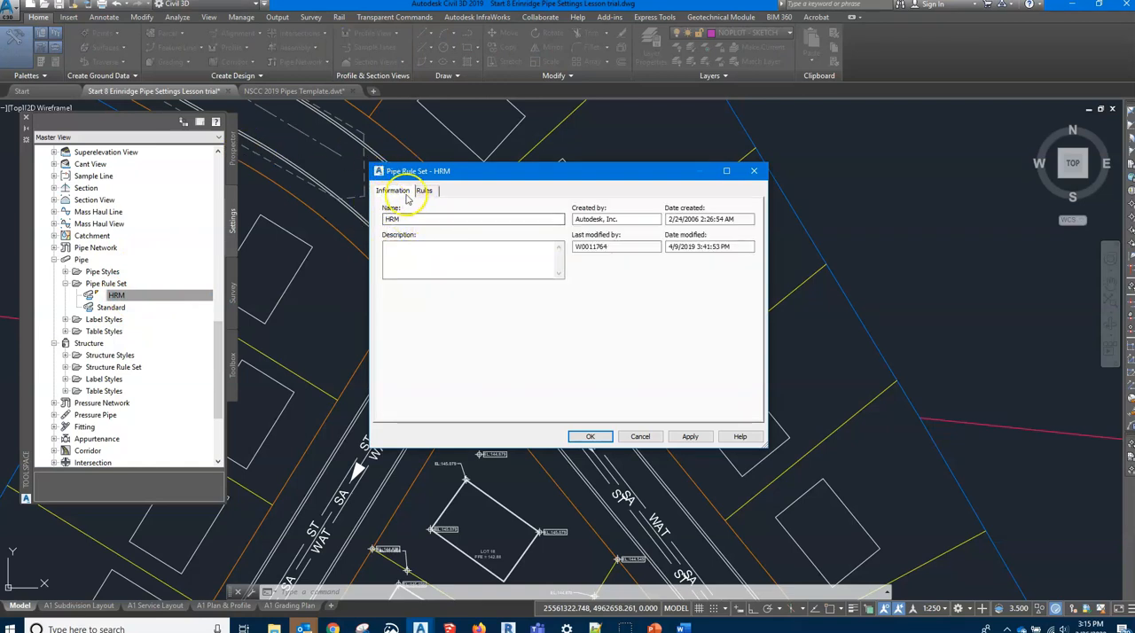
click(424, 191)
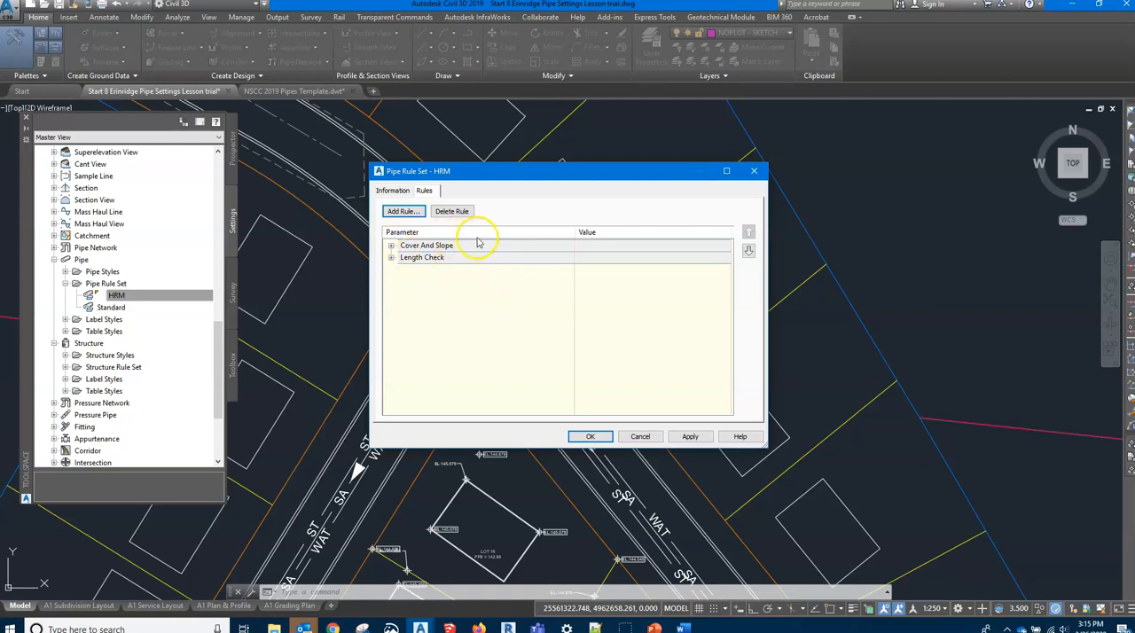
click(391, 246)
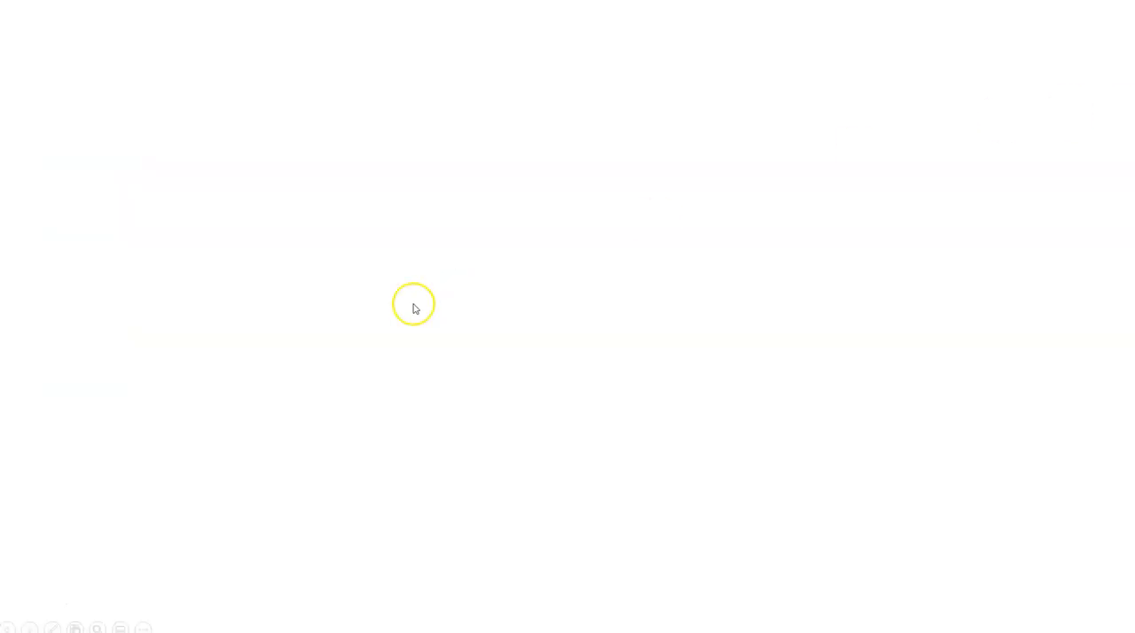
click(864, 134)
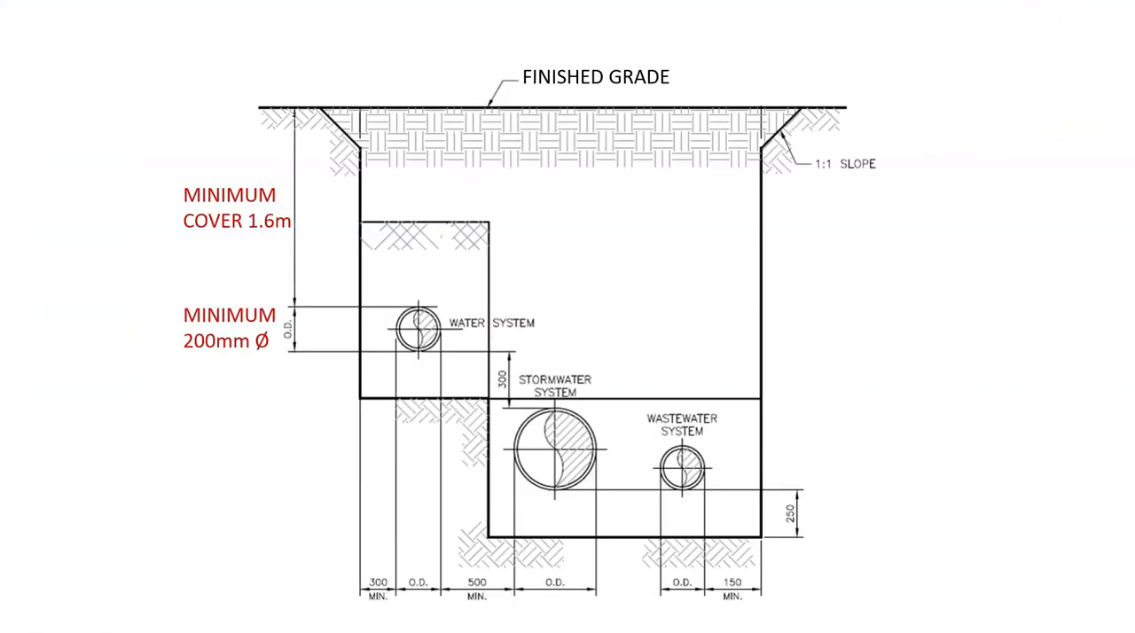
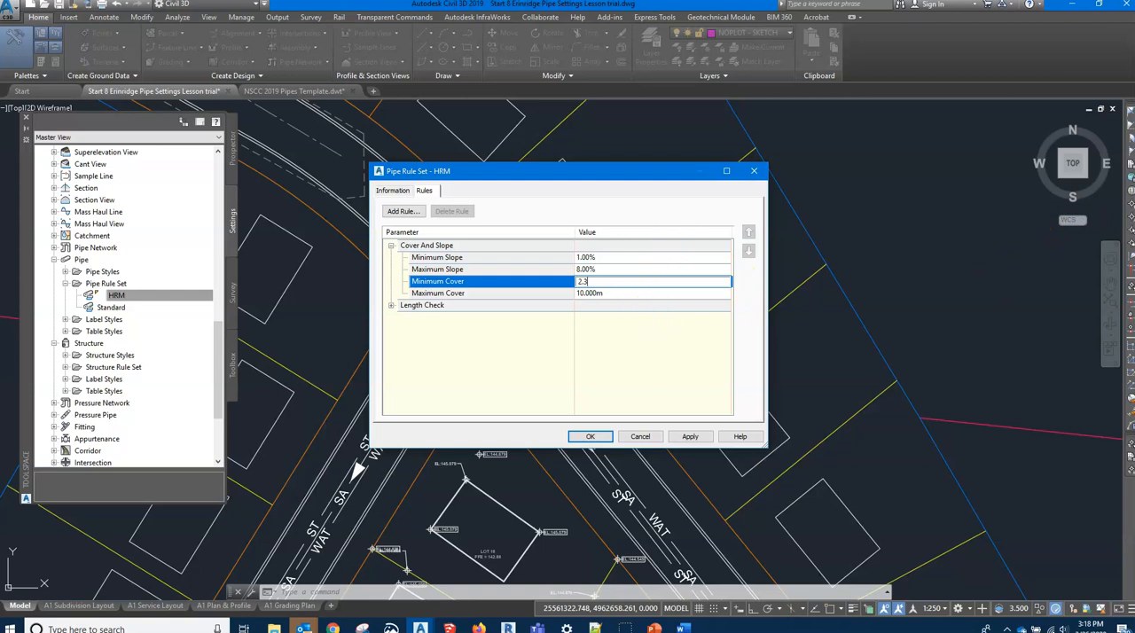
Give the HRM pipe rule set a 2.3 m minimum cover and a 100 m maximum length, and accept the rule set
key(alt+Tab)
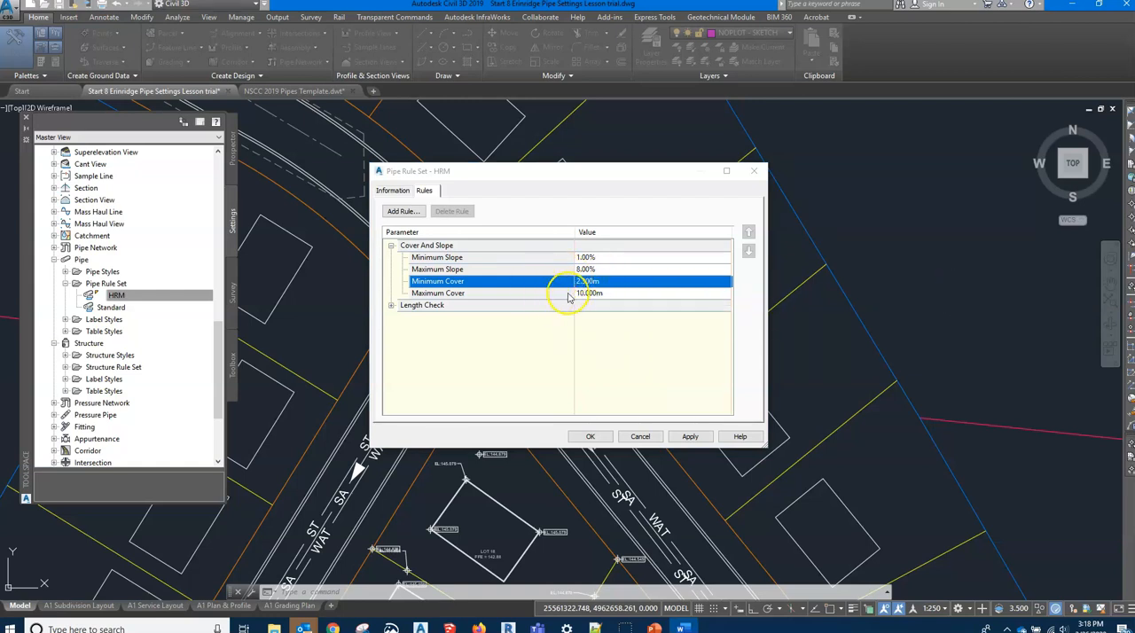
click(391, 305)
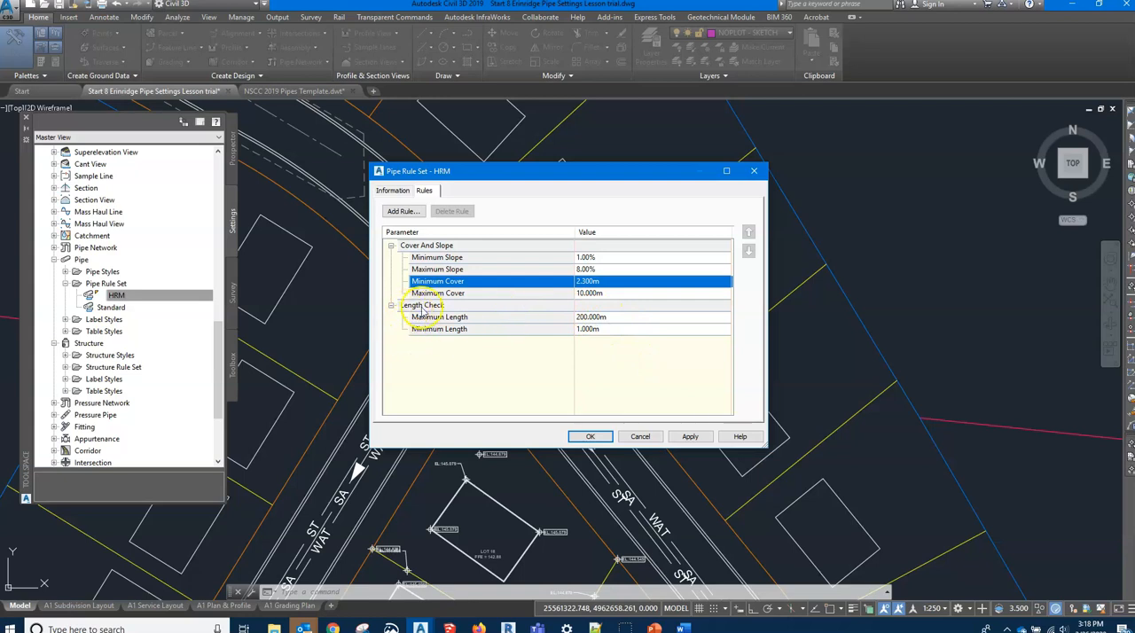
click(585, 318)
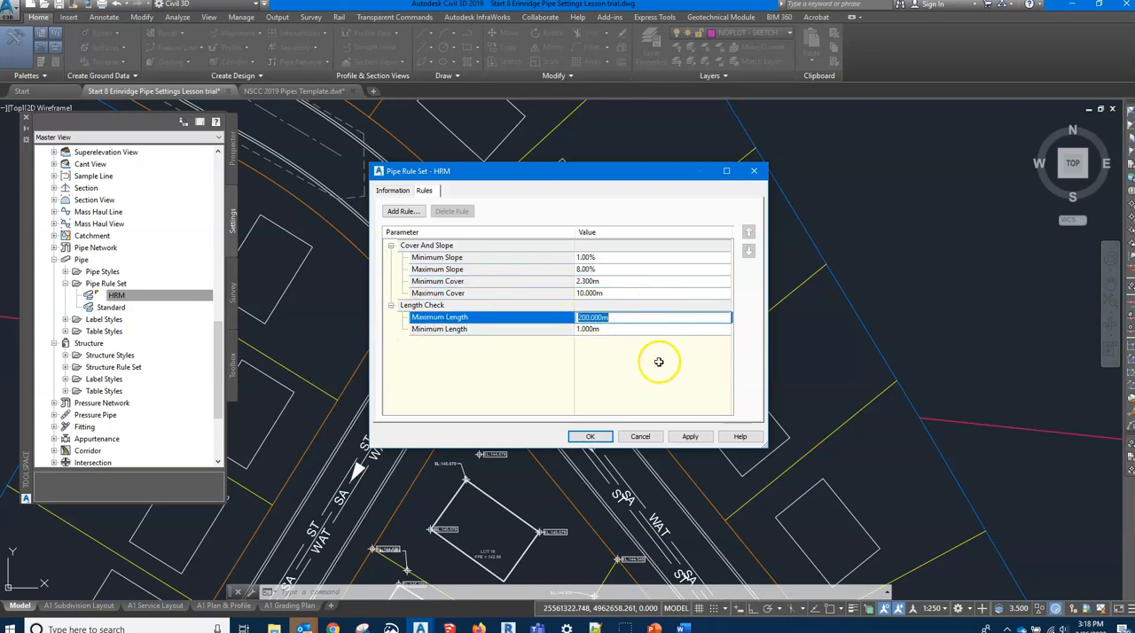
text(100)
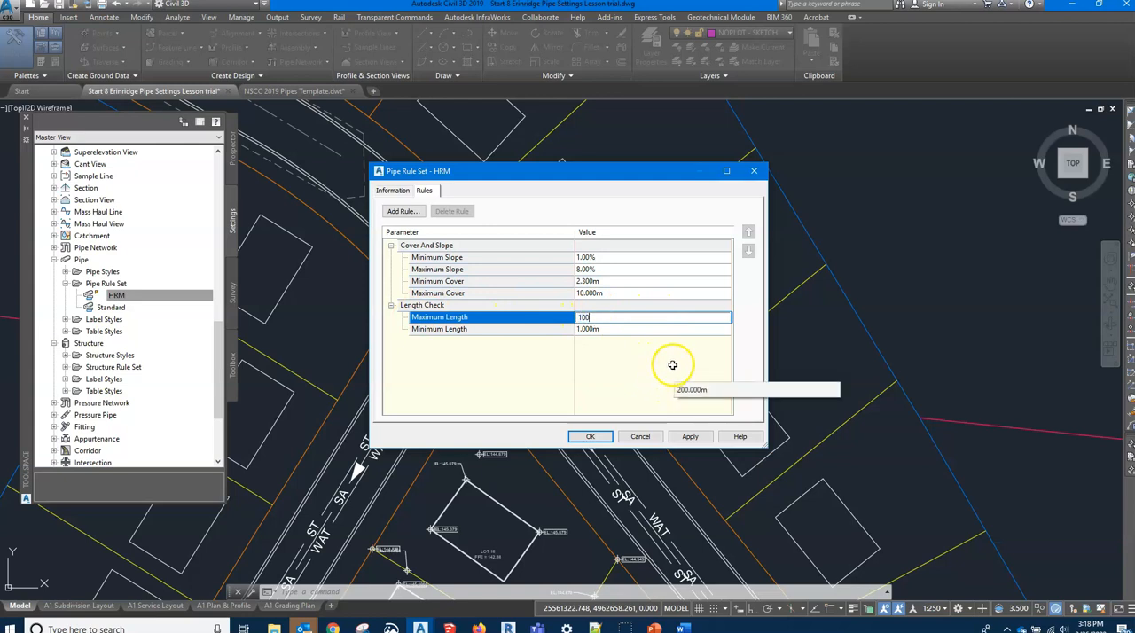
click(626, 329)
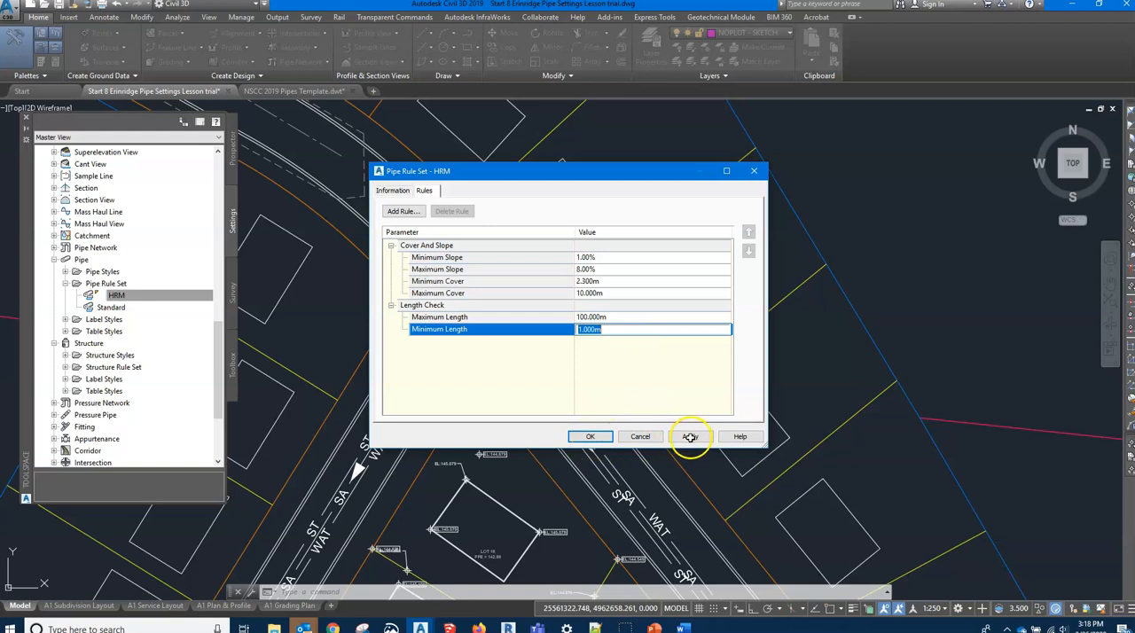
click(589, 436)
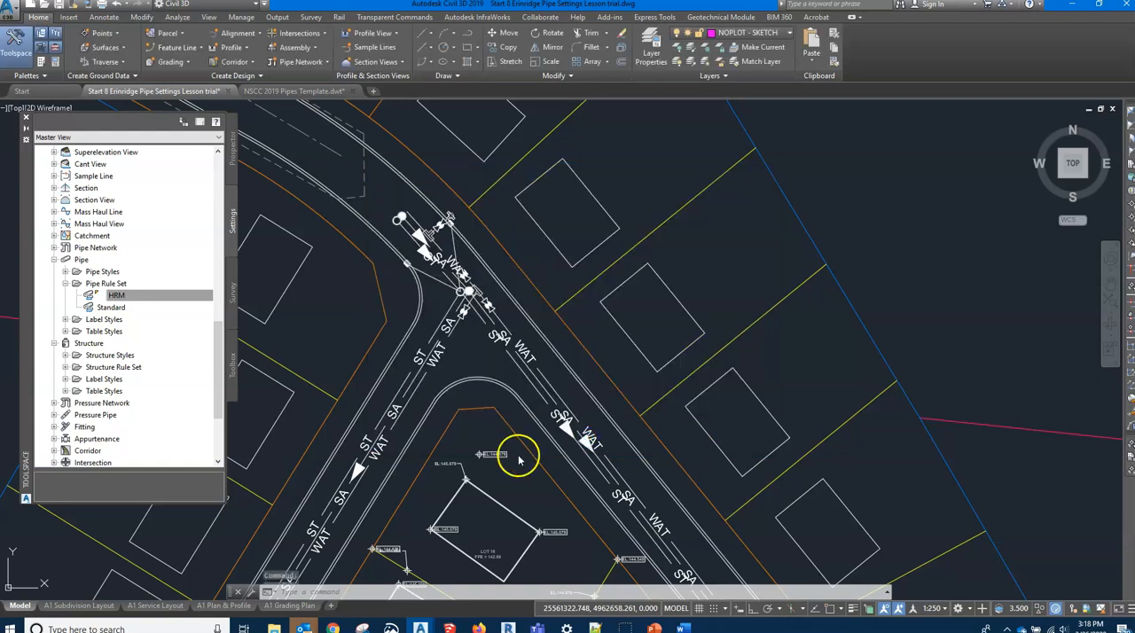
Collapse the pipe rule sets, open the Basic structure rule set for editing and check its general information and rule list
click(65, 284)
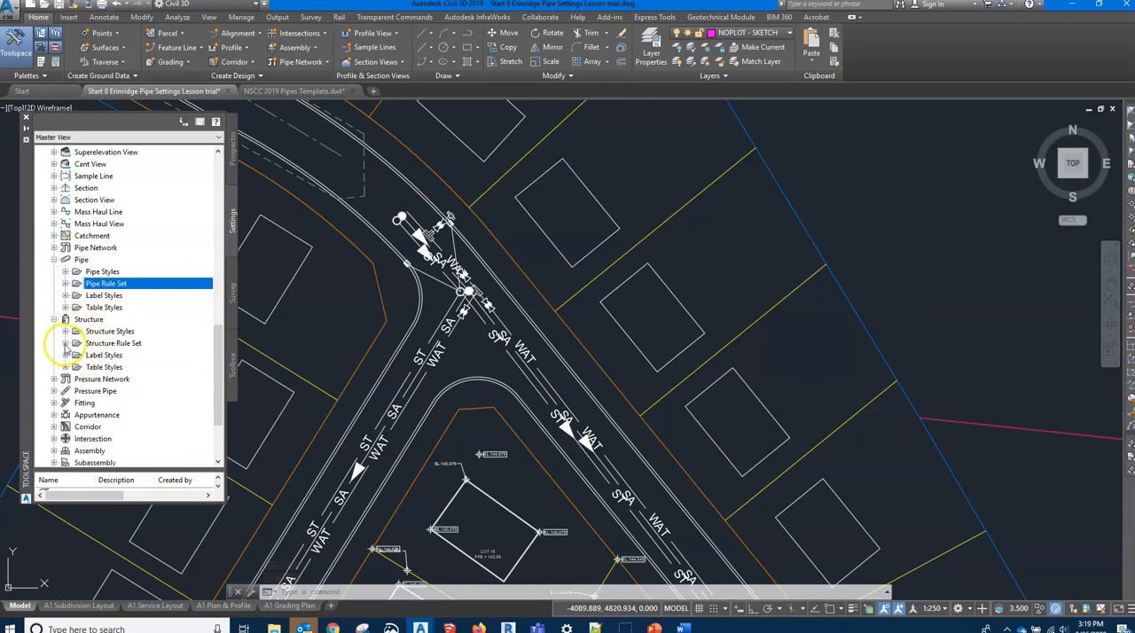
click(65, 344)
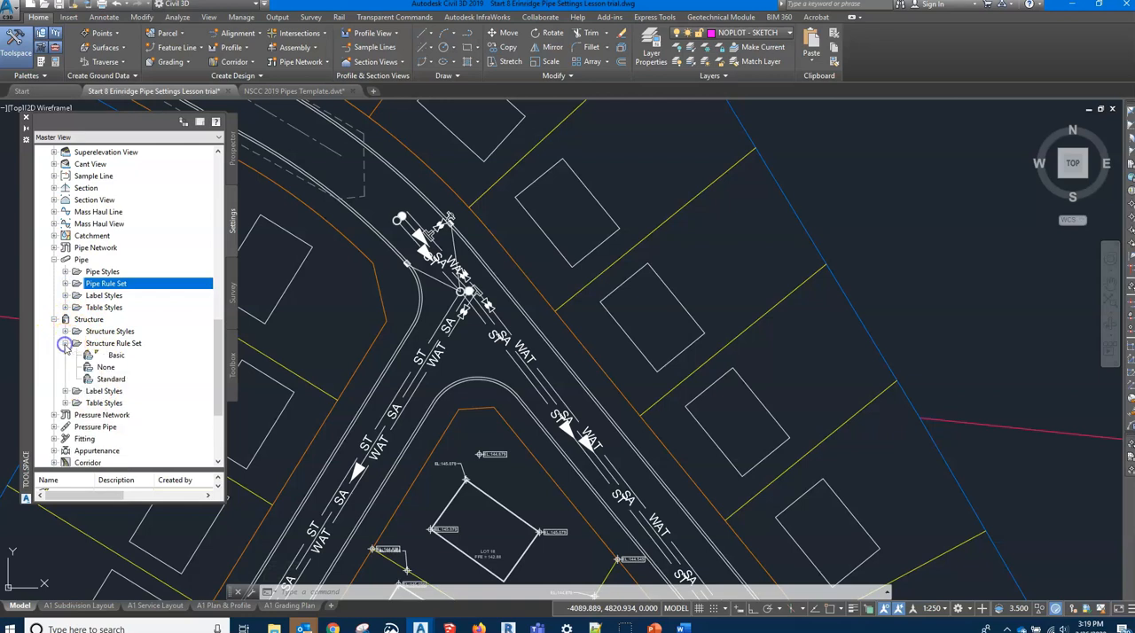
click(116, 355)
right_click(122, 360)
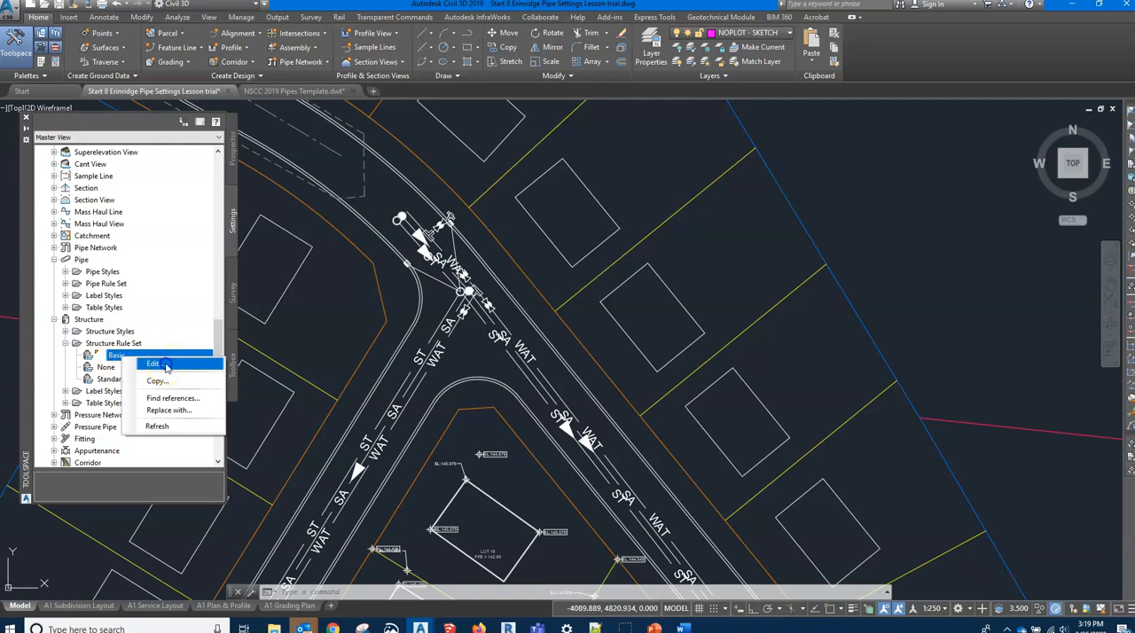
click(155, 364)
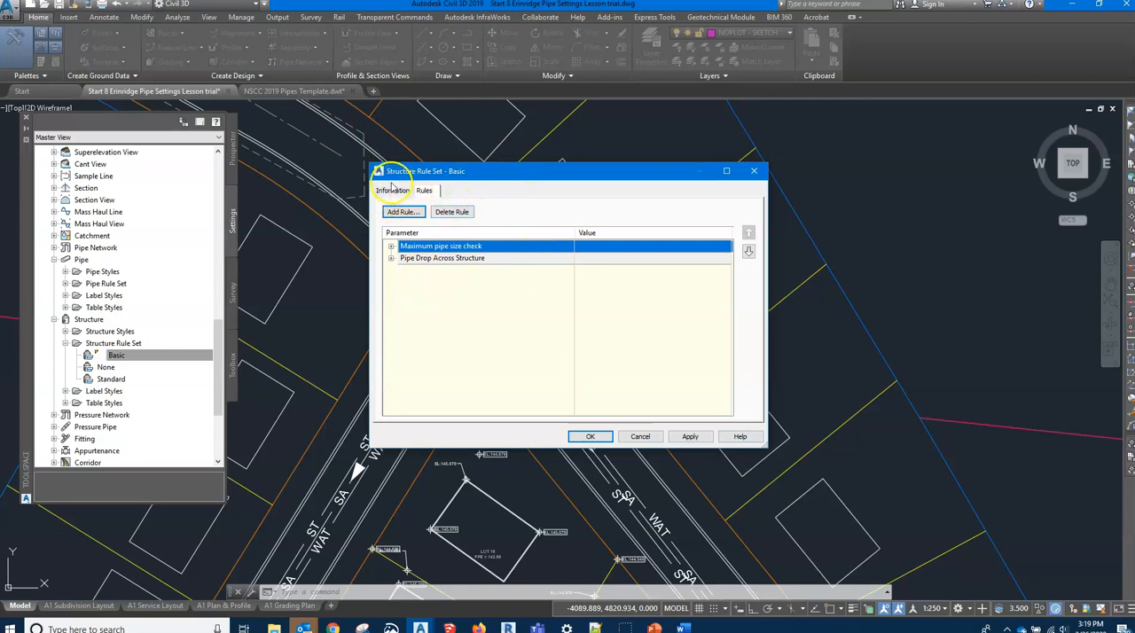
click(388, 193)
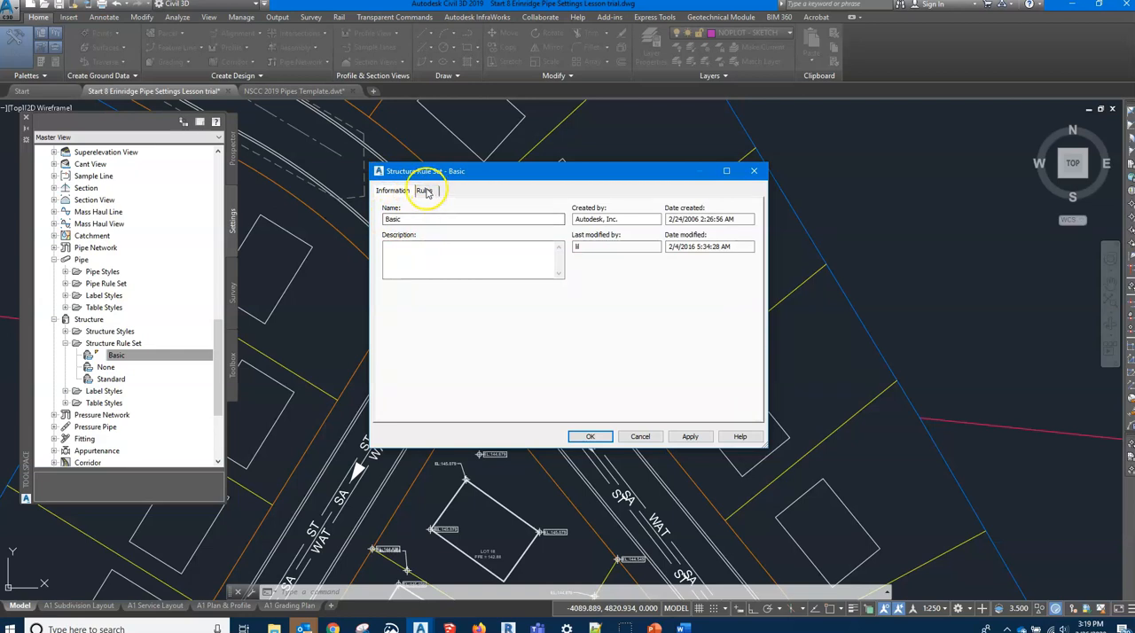
click(424, 192)
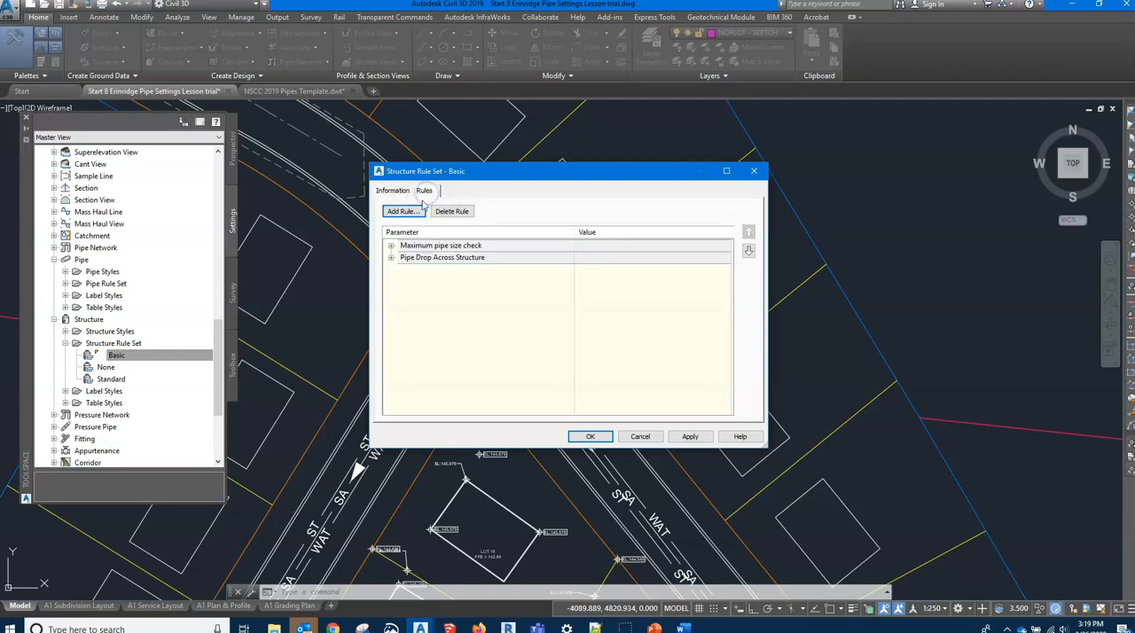
click(392, 191)
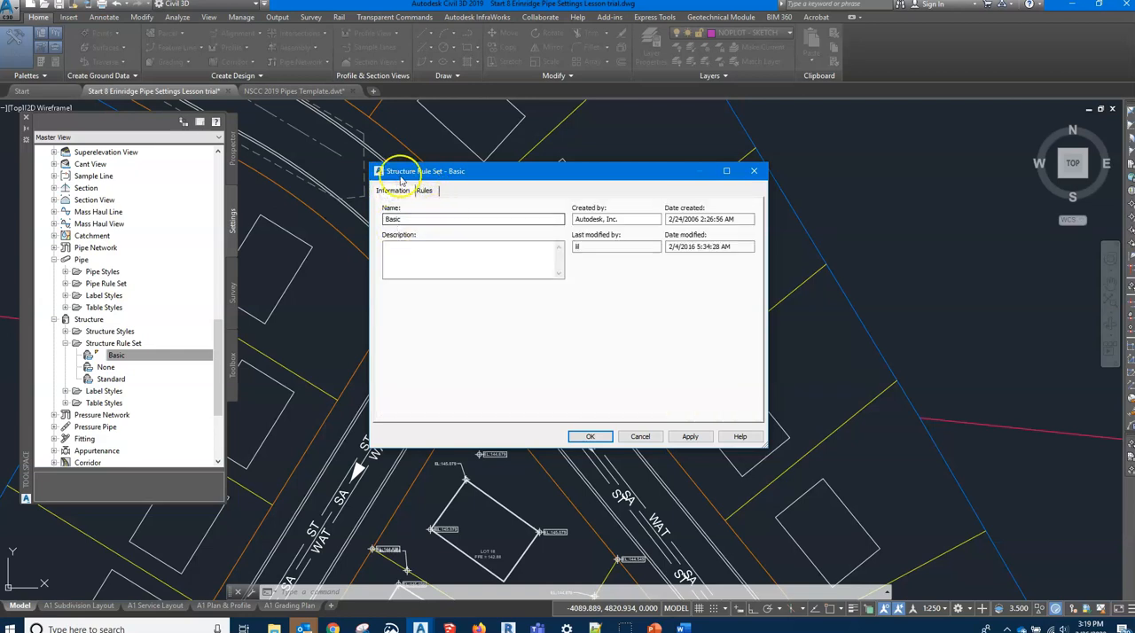
click(424, 191)
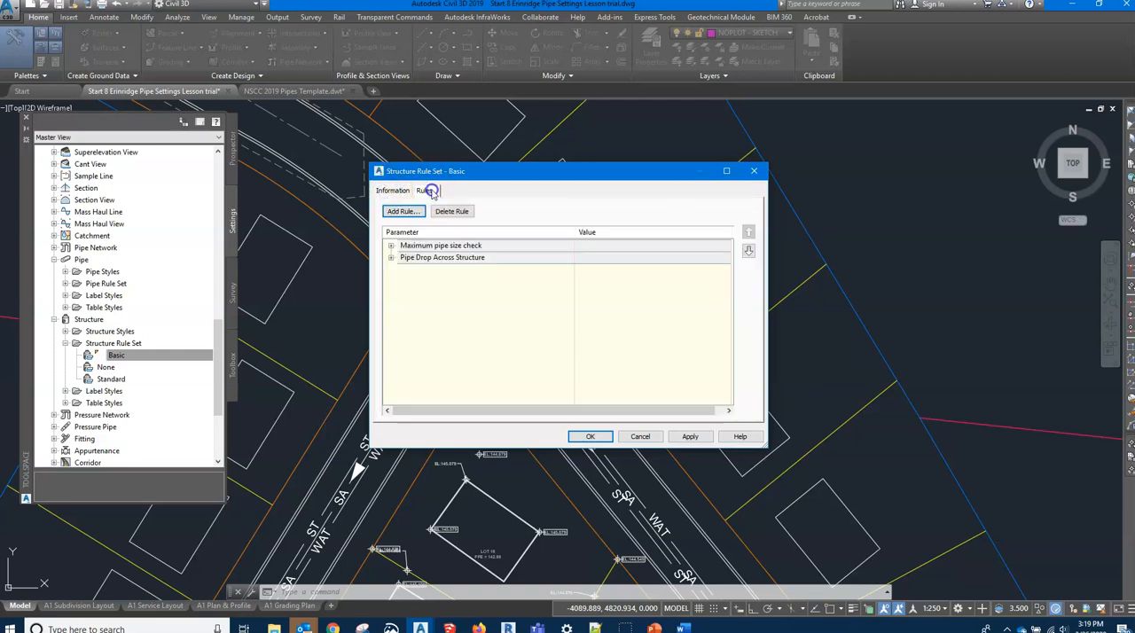
Set the maximum pipe diameter or width in the Basic rule set's Maximum pipe size check to 1.00 m
click(391, 246)
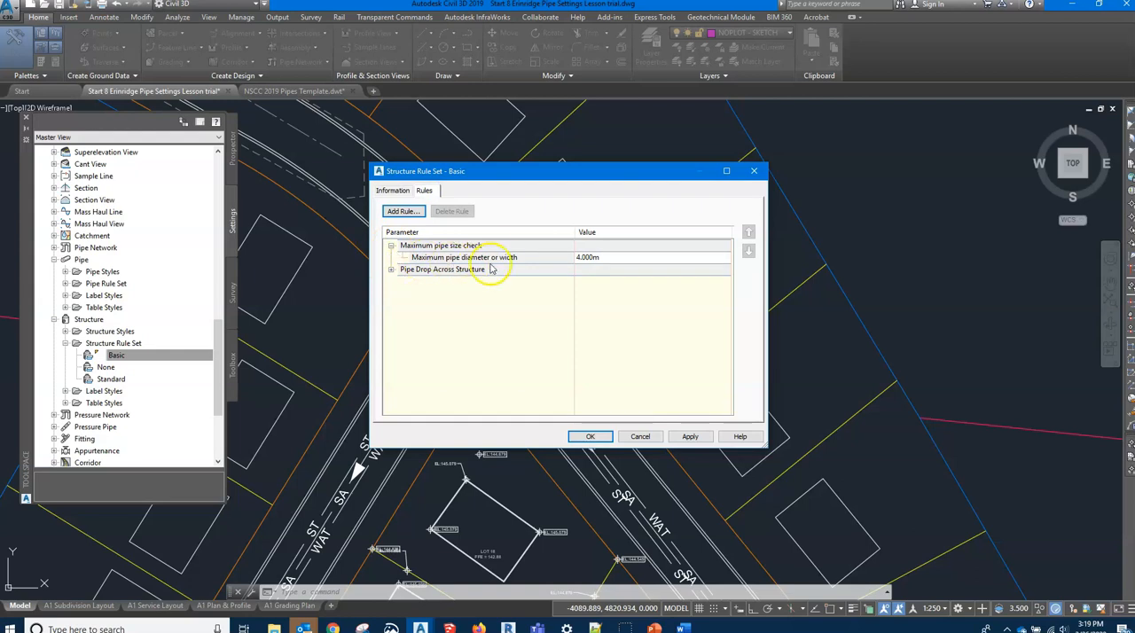
click(585, 257)
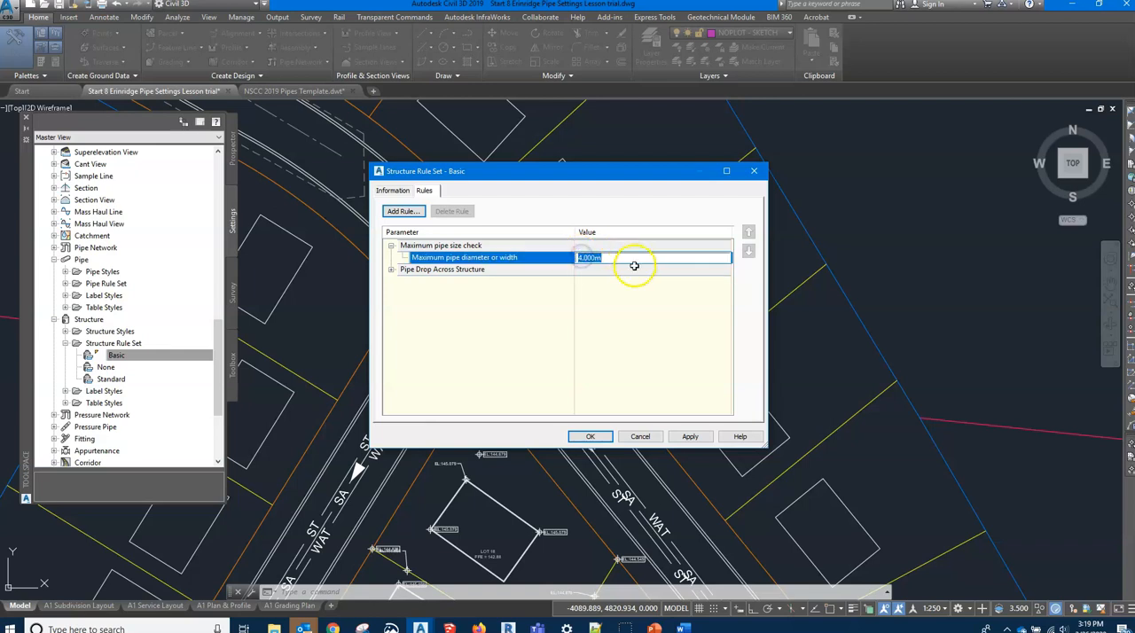
text(1)
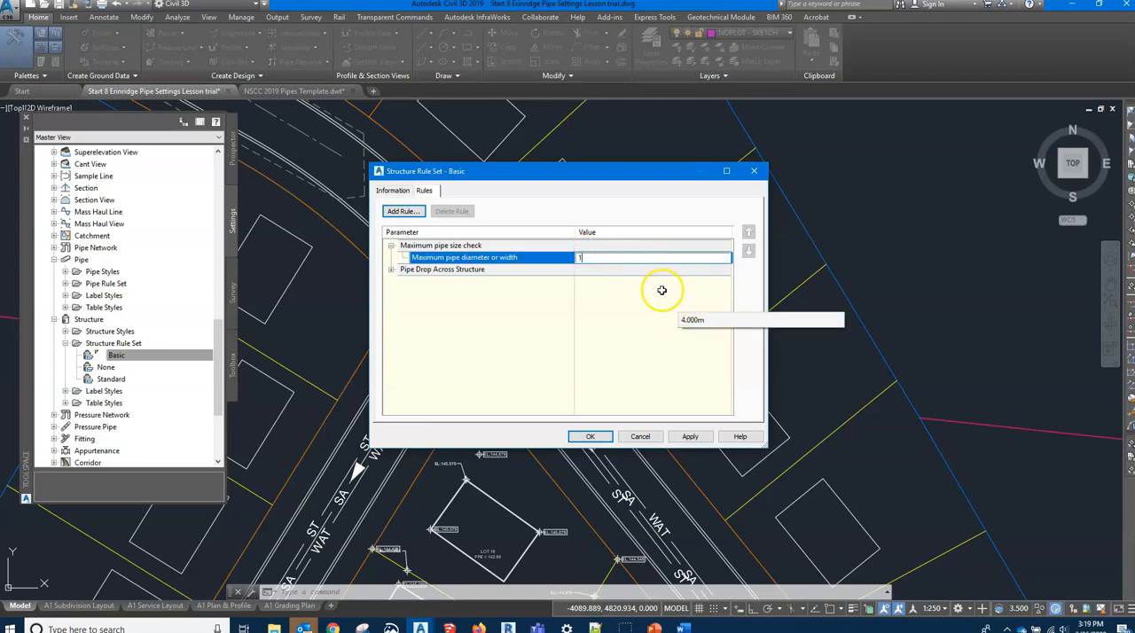
text(.00)
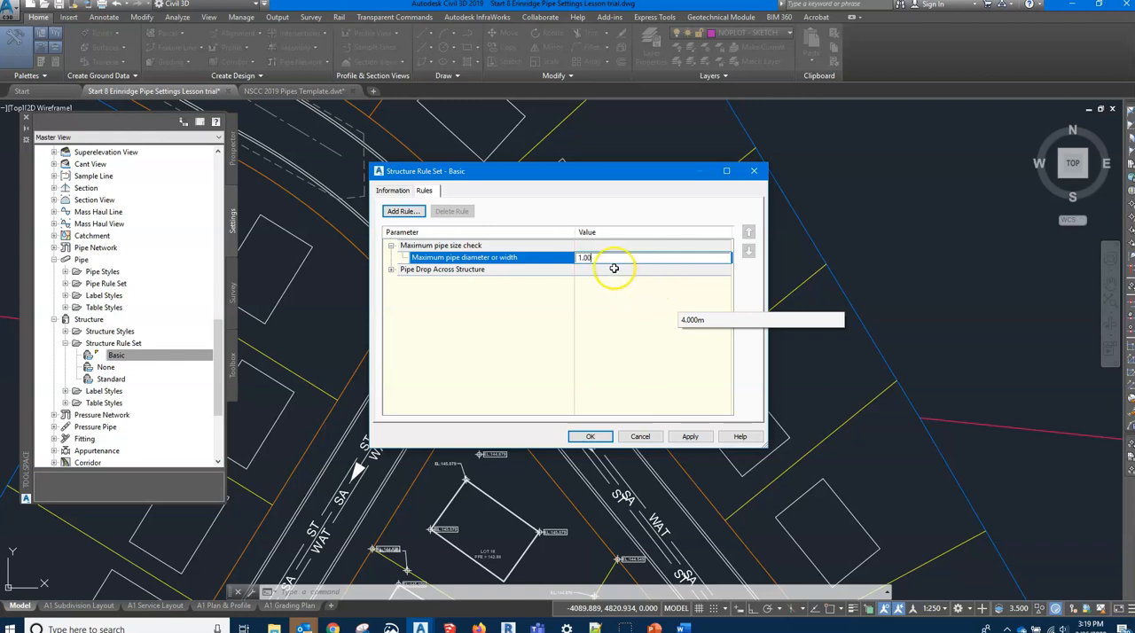
Set the Pipe Drop Across Structure rule's drop value to 0.060 m and its maximum drop value to 1.000 m
click(393, 270)
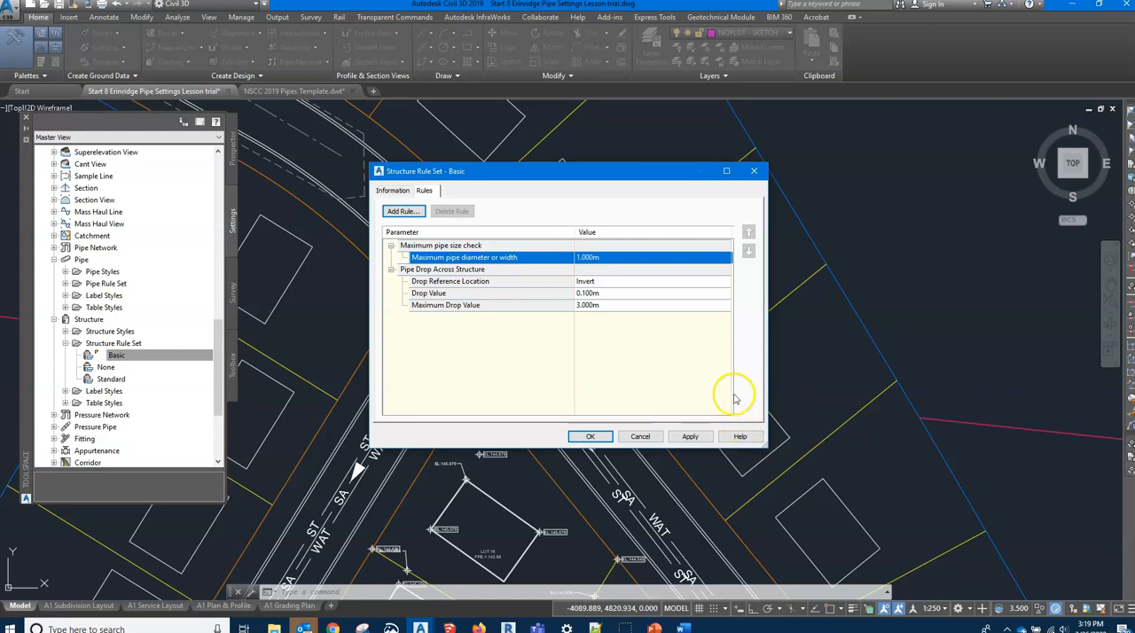
click(592, 290)
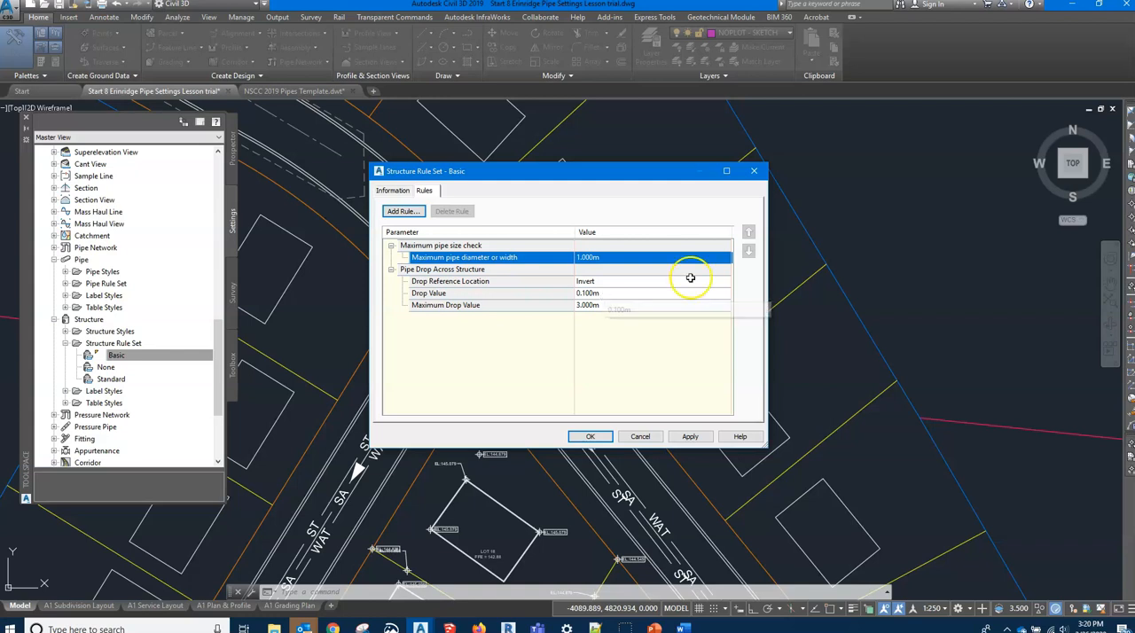
click(586, 294)
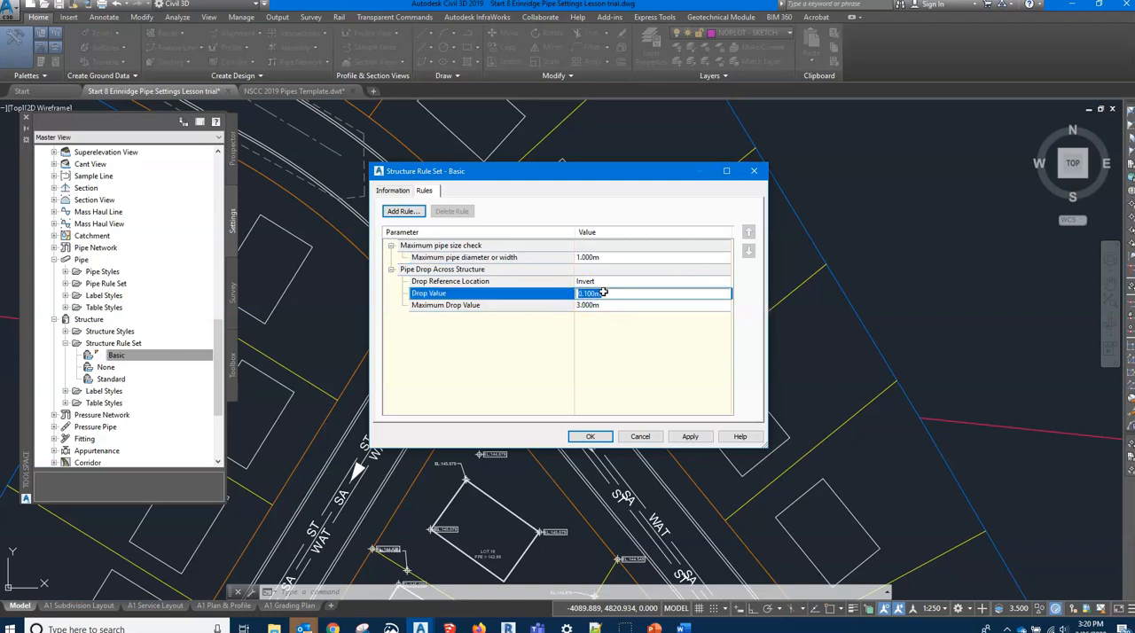
click(597, 292)
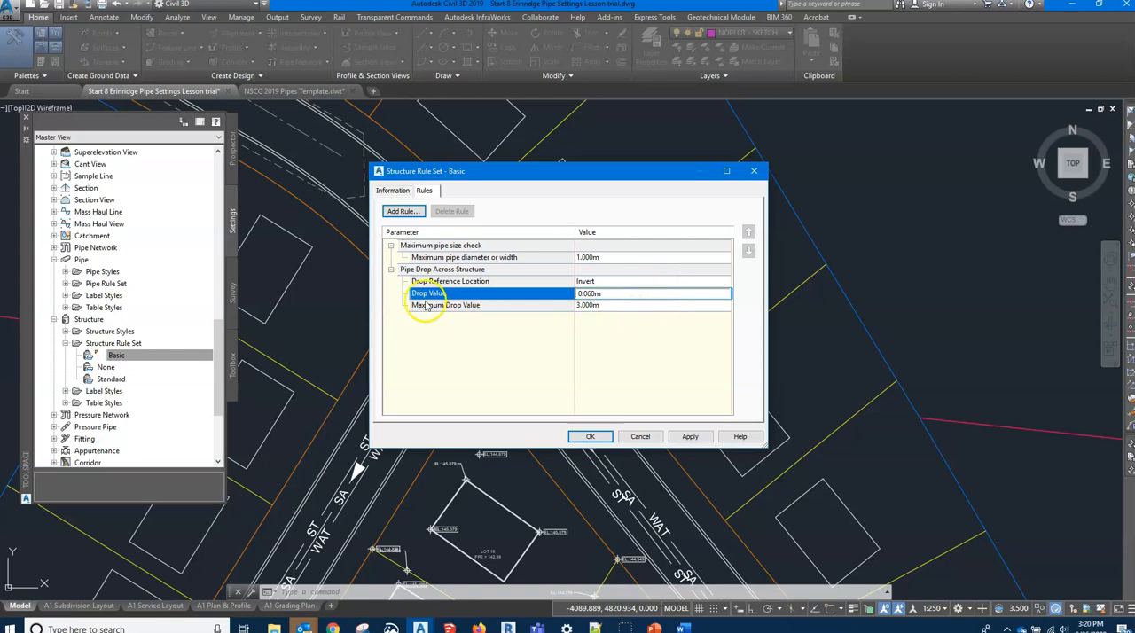
click(593, 304)
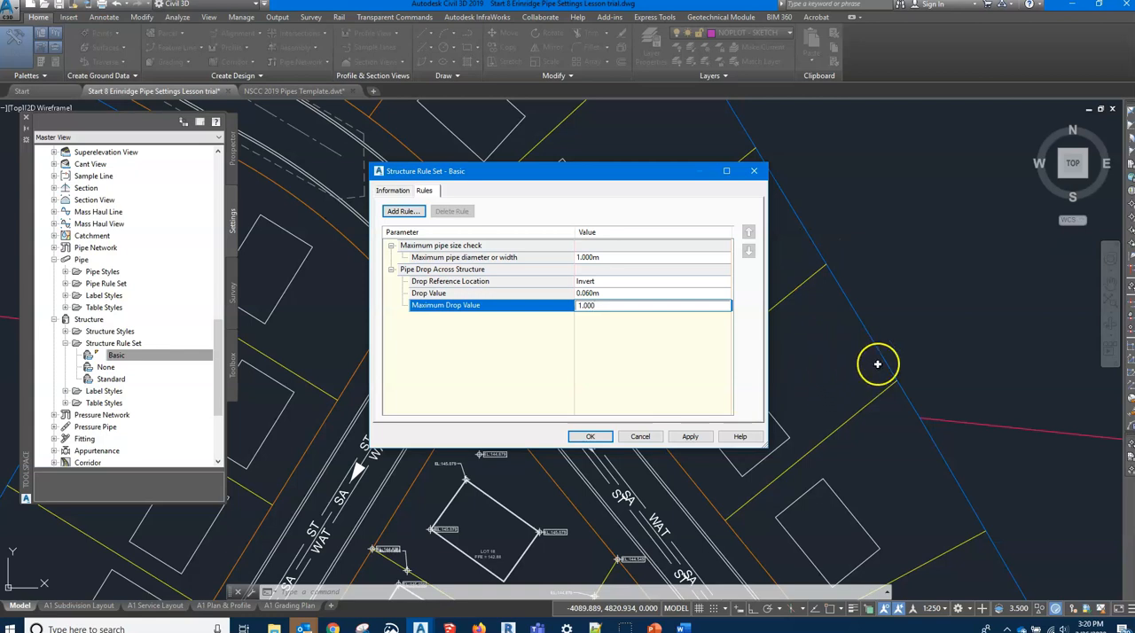
Add the Storm Sewer rule Set Sump Depth to the Basic structure rule set
click(402, 211)
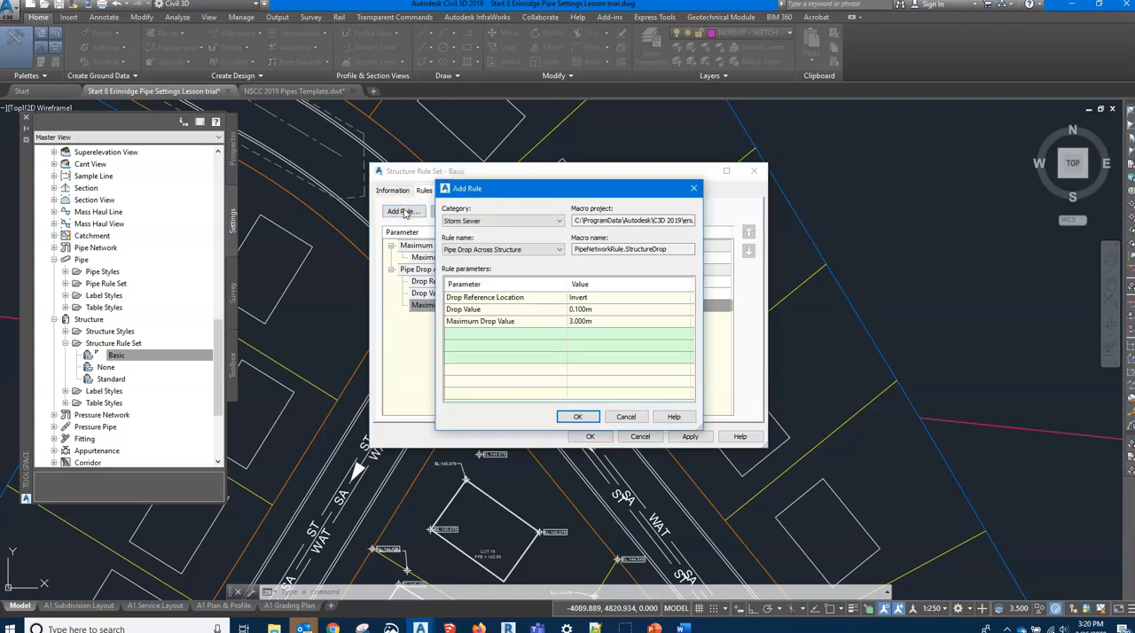
click(635, 418)
click(402, 211)
click(559, 250)
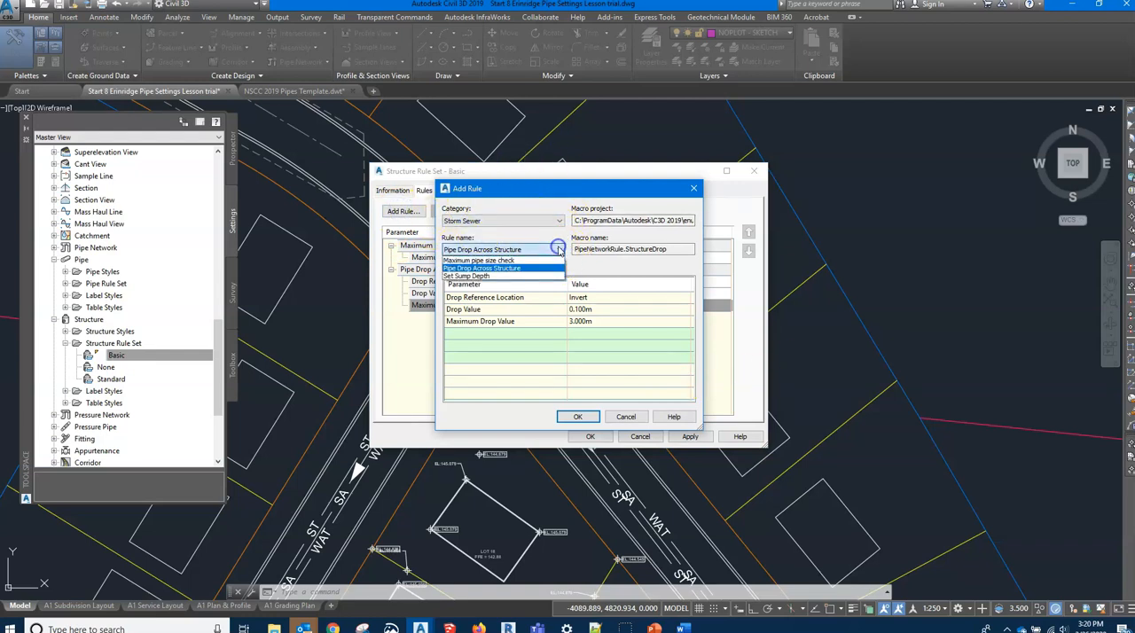
click(497, 276)
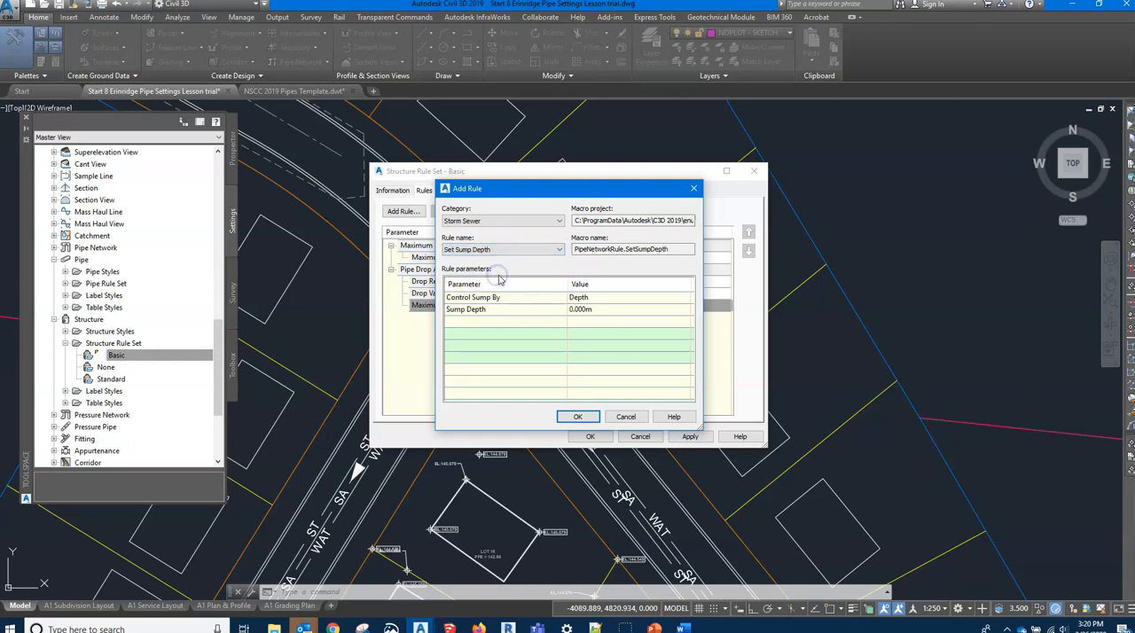
click(568, 419)
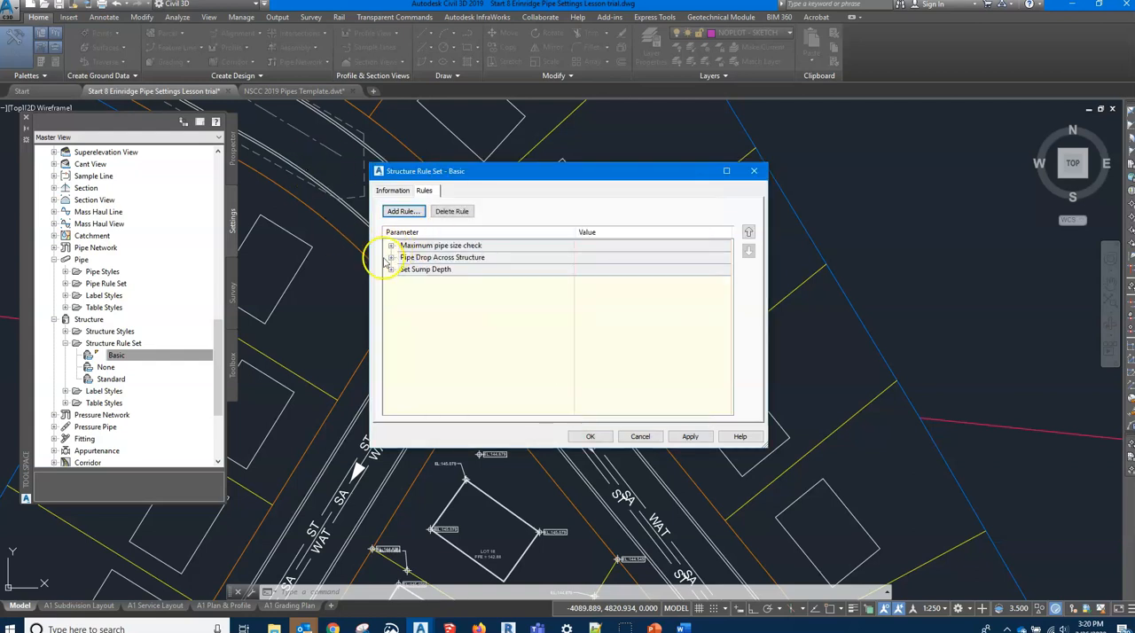
Set the sump depth to 0.3 m, keep the sump controlled by Depth, and accept the Basic structure rule set
click(391, 268)
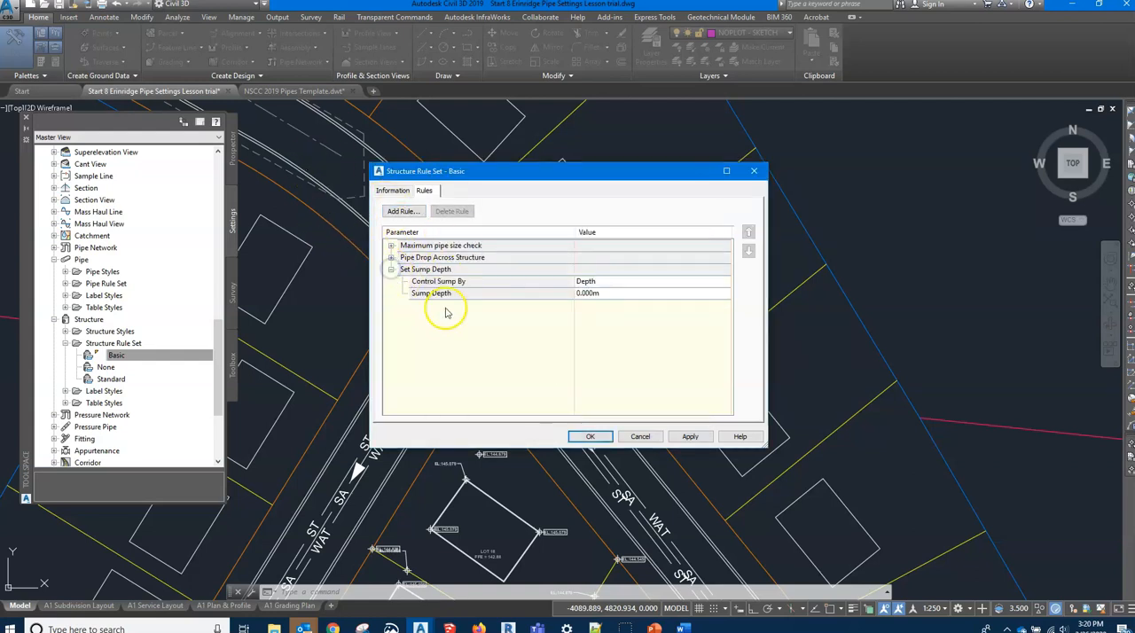
click(601, 293)
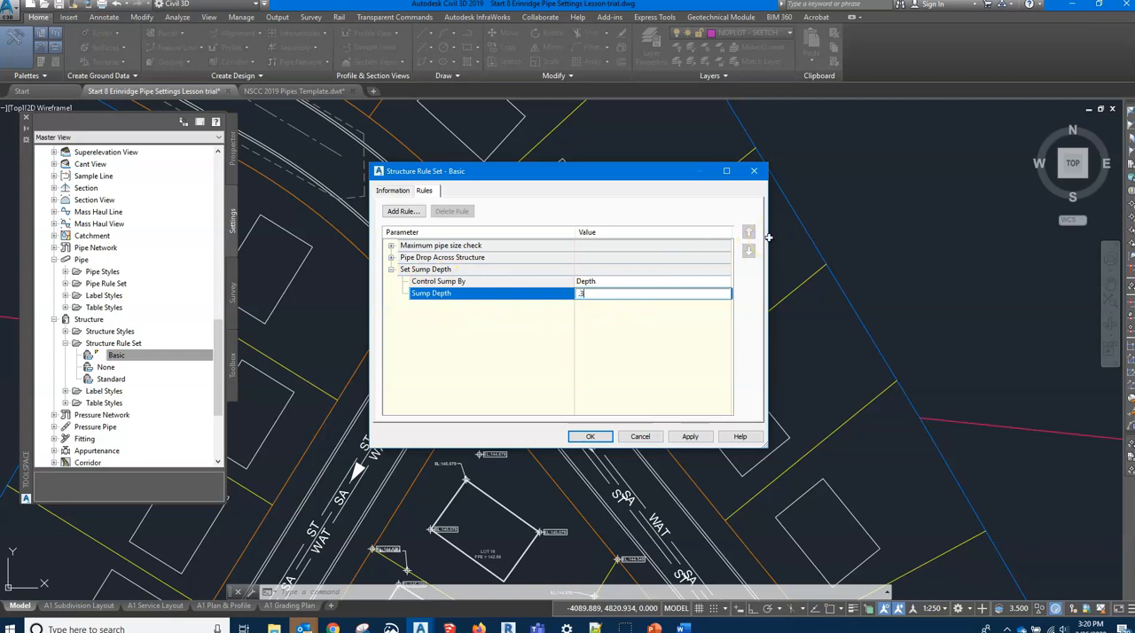
click(606, 282)
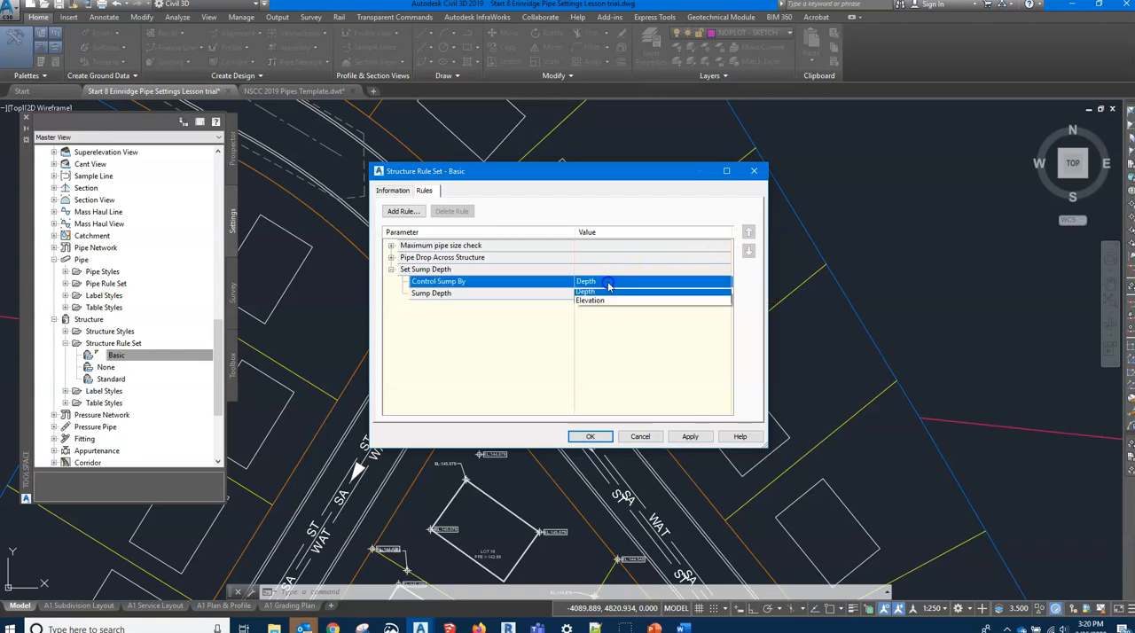
click(521, 324)
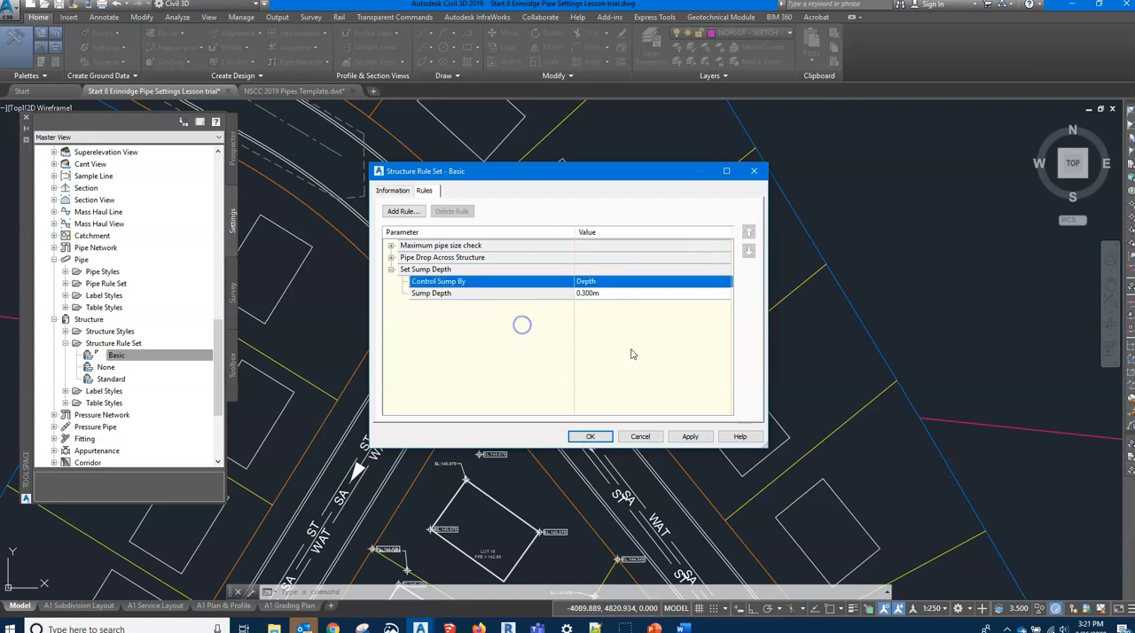
click(592, 437)
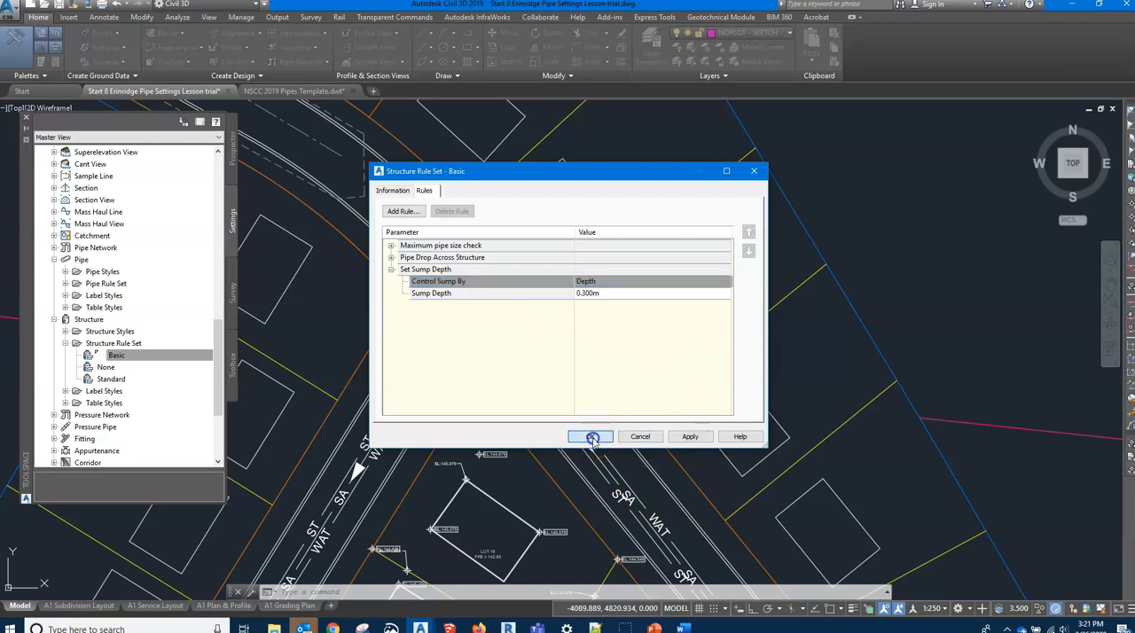